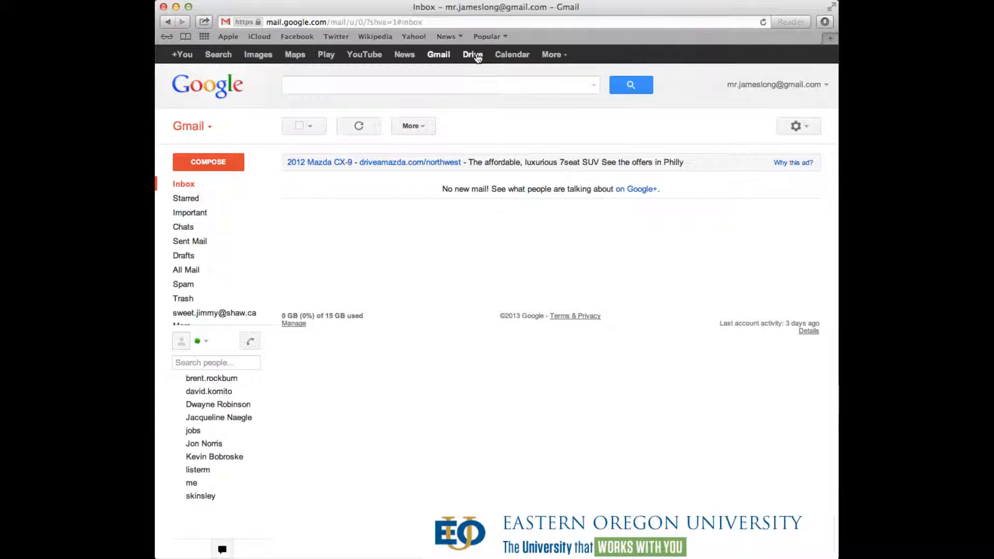
- Open Google Drive in a new tab and list the CREATE menu's new-item choices
click(472, 56)
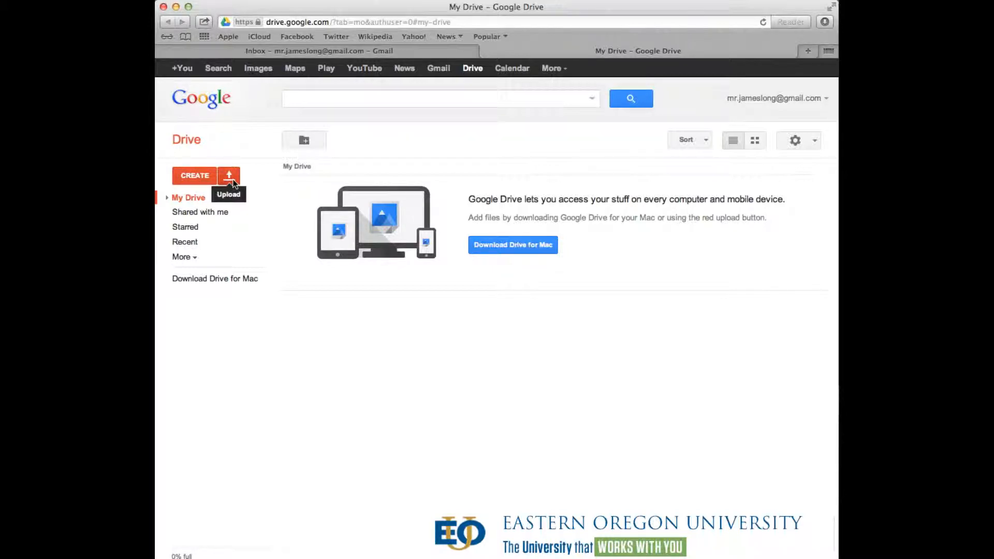
click(190, 176)
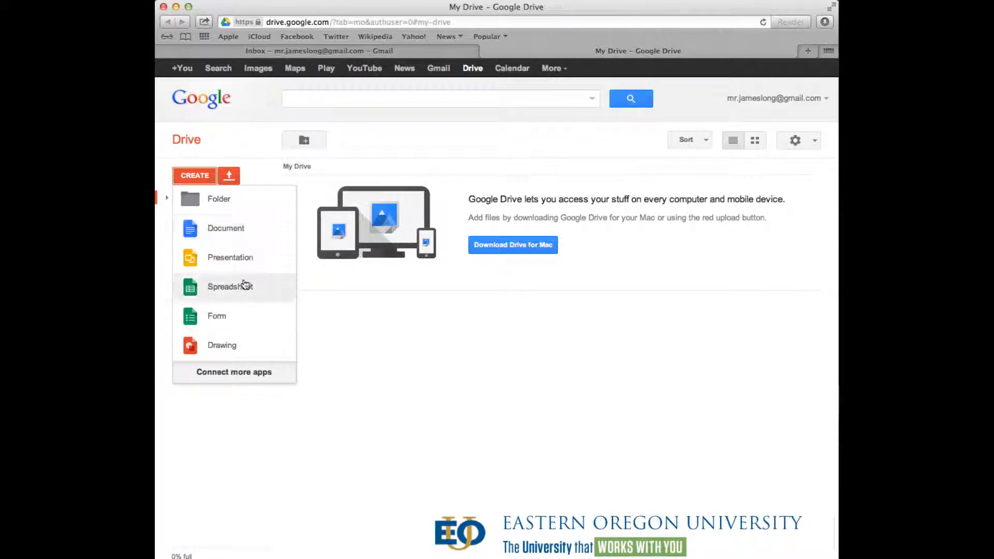
- Create a folder named 'Syllabi' and dismiss the Meet your Drive welcome panel
click(202, 208)
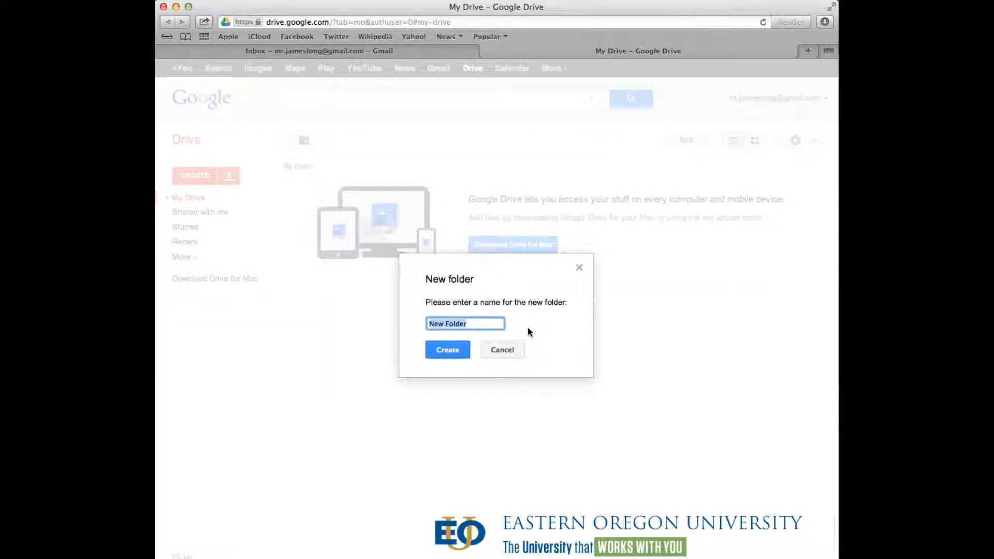
text(Syllab)
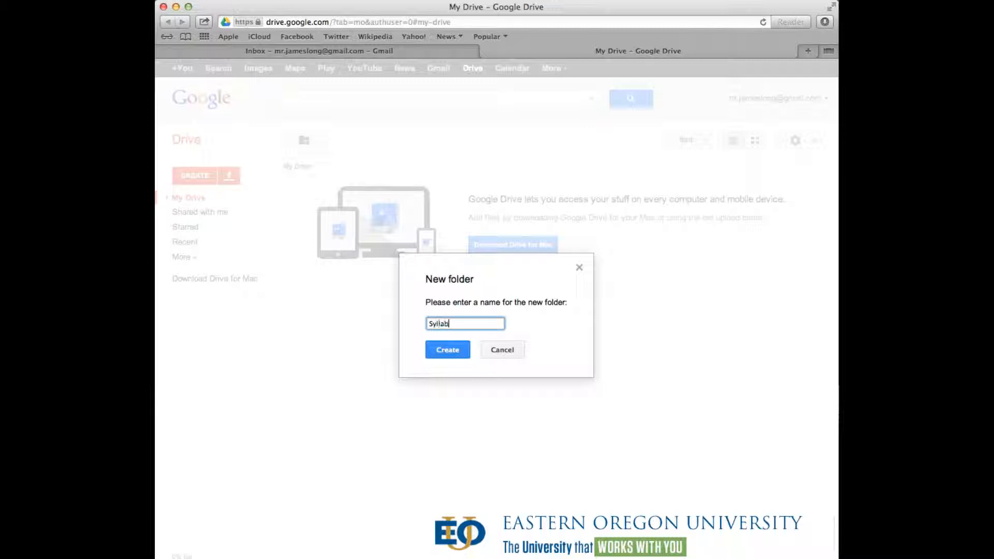
text(i)
click(452, 350)
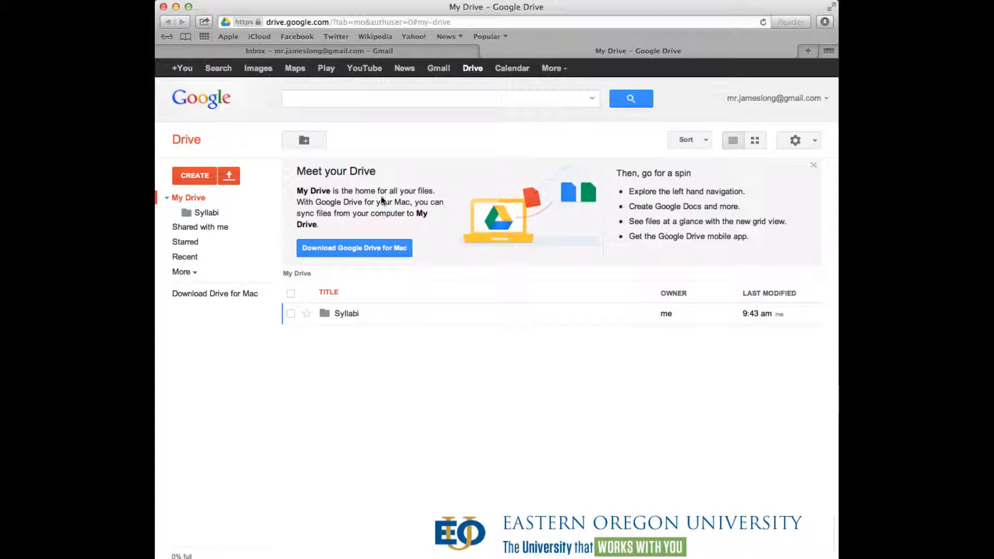
click(814, 168)
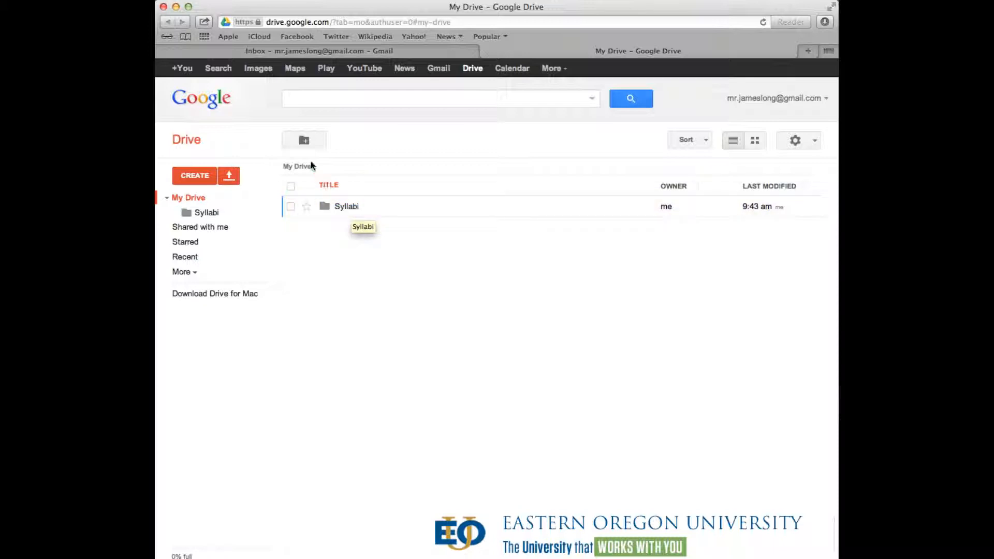
- Add a second folder named 'Art 101' and switch My Drive to grid view
click(200, 176)
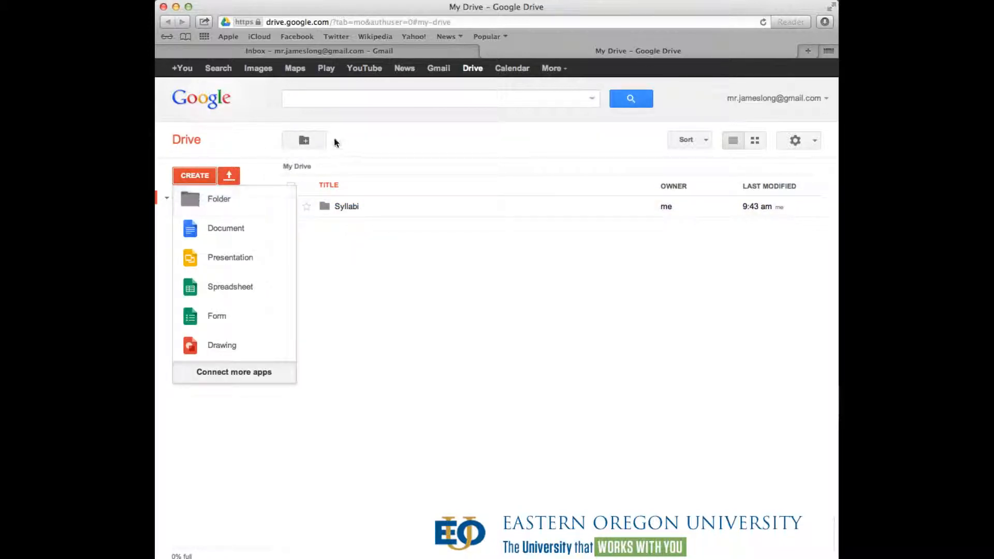
click(384, 148)
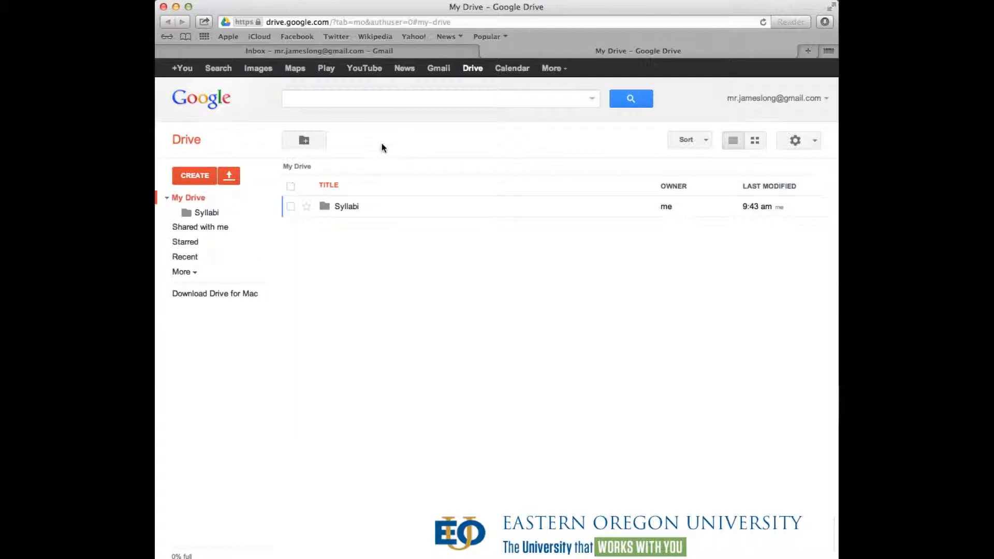
click(305, 141)
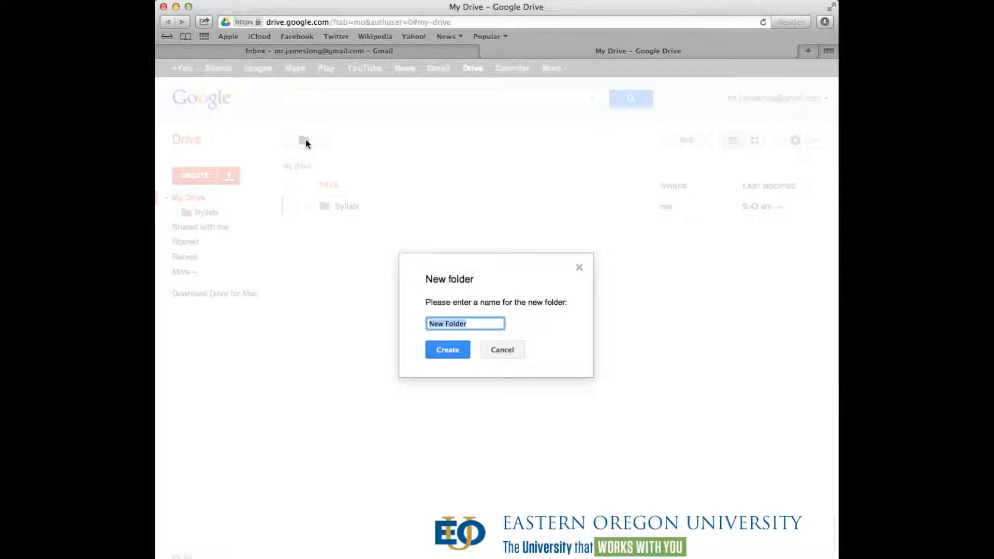
text(Art 101)
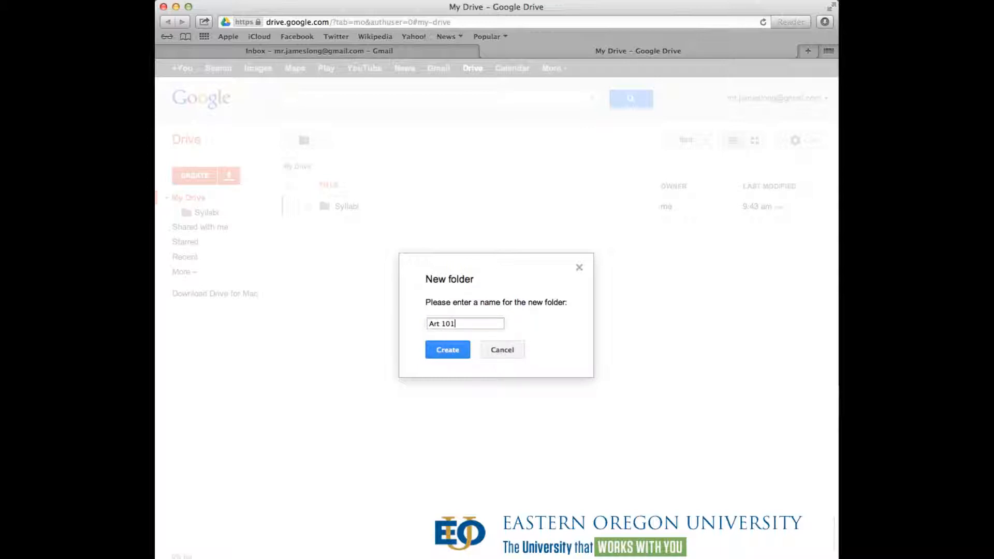
click(441, 351)
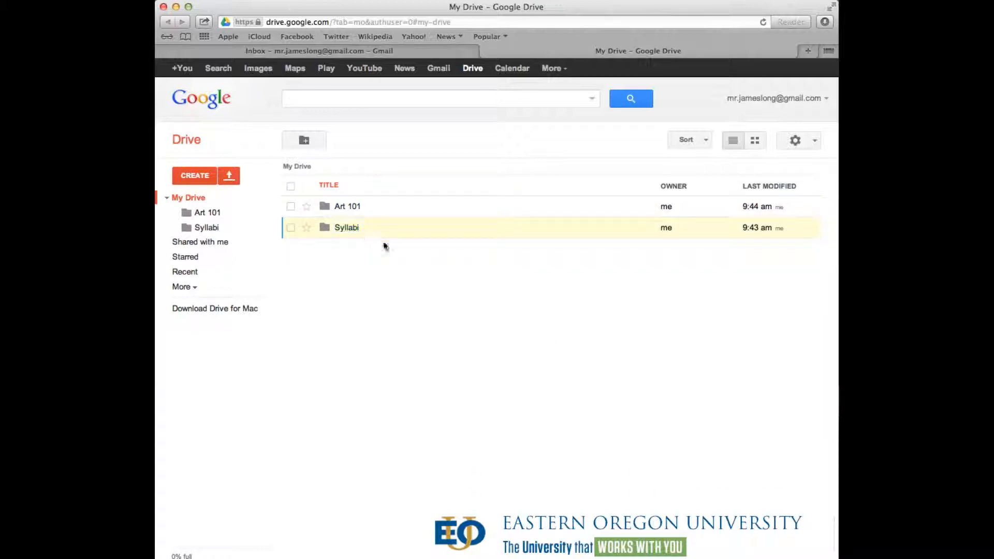
click(756, 144)
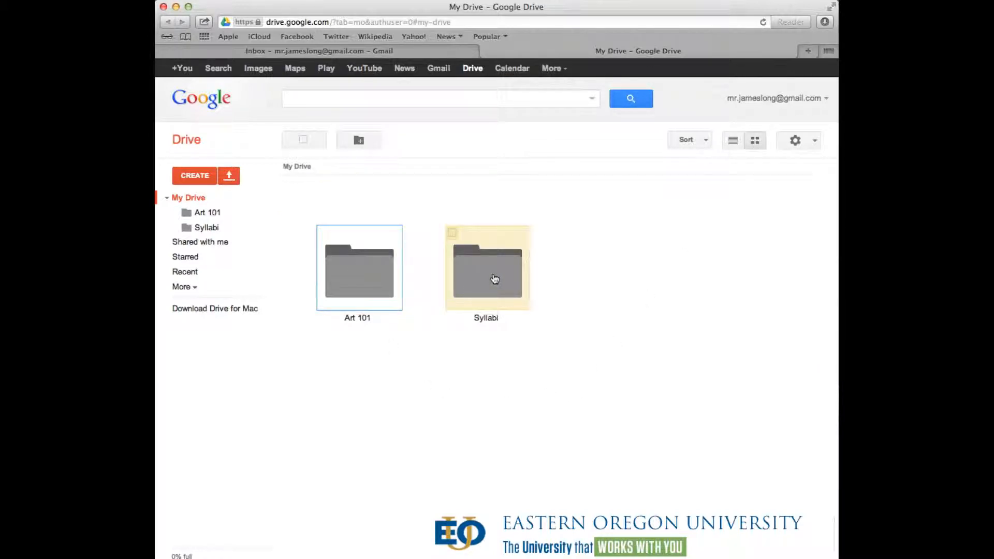
- Upload Sample Document.doc into the Syllabi folder and show its contents as a list
double_click(494, 279)
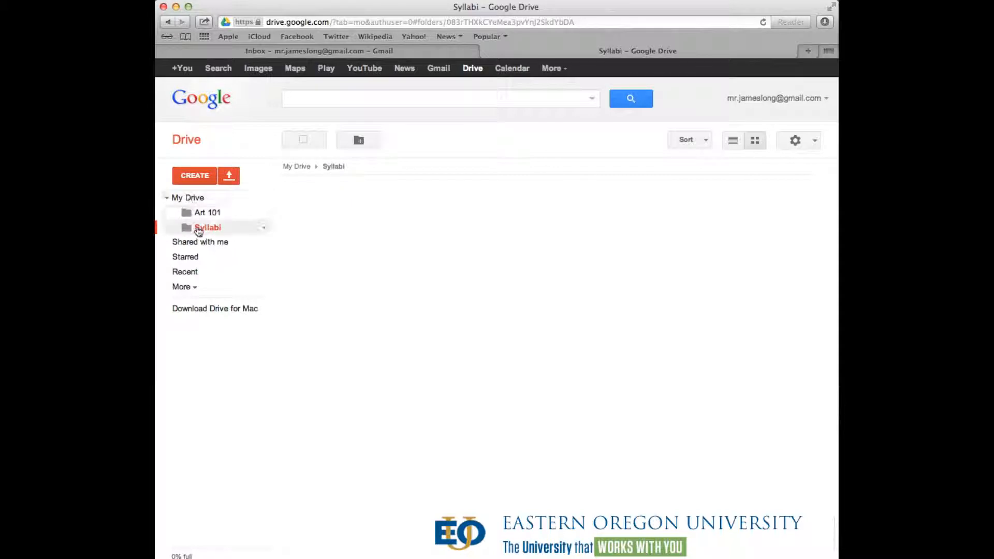
click(231, 180)
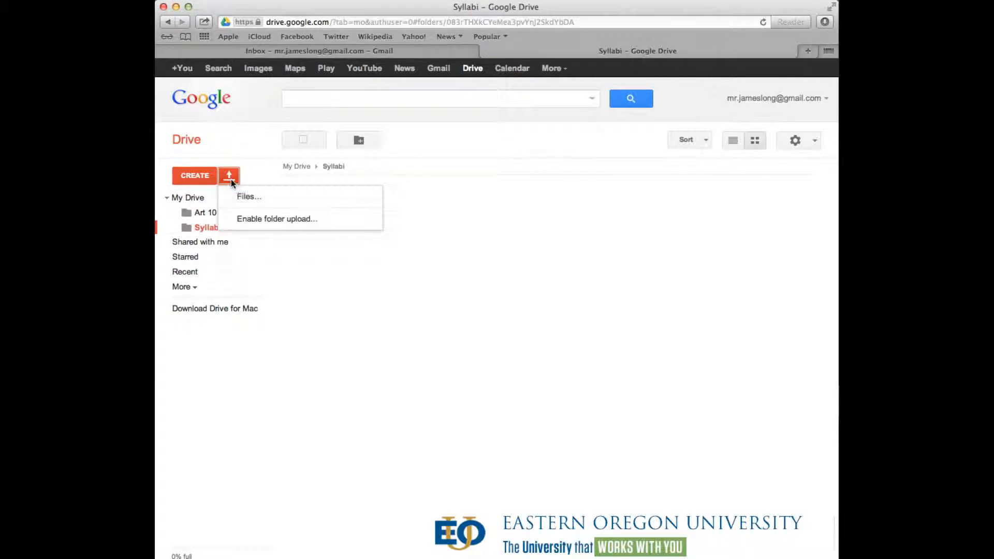
click(248, 200)
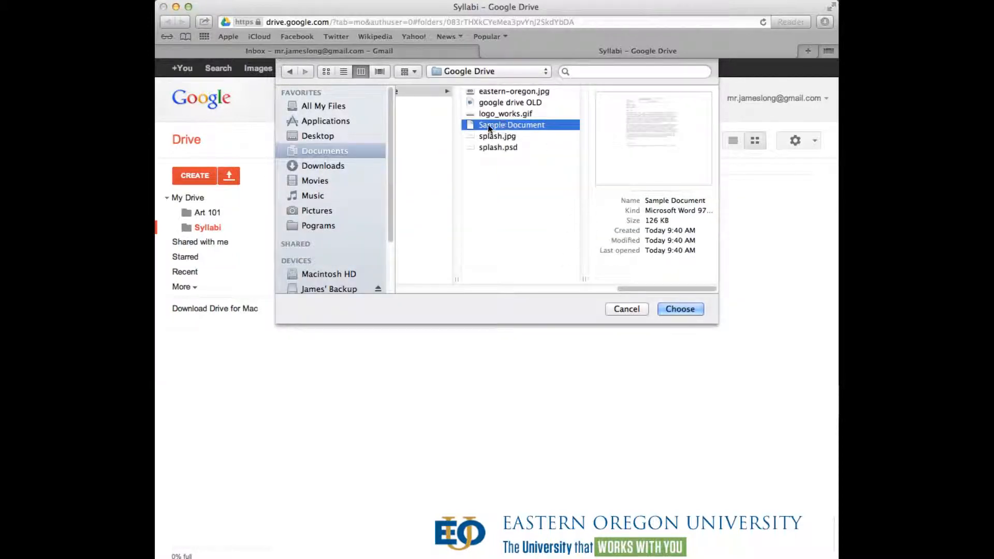
click(680, 309)
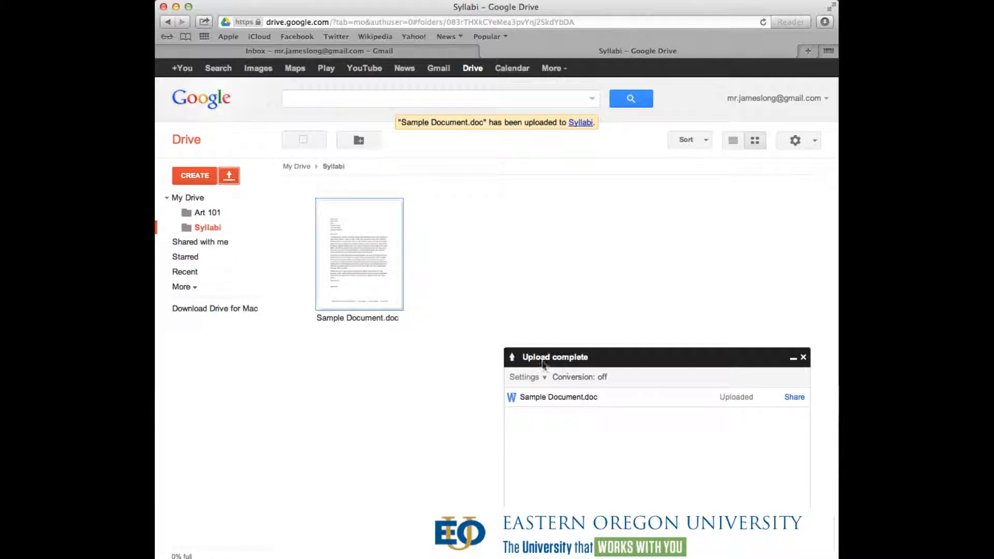
click(803, 358)
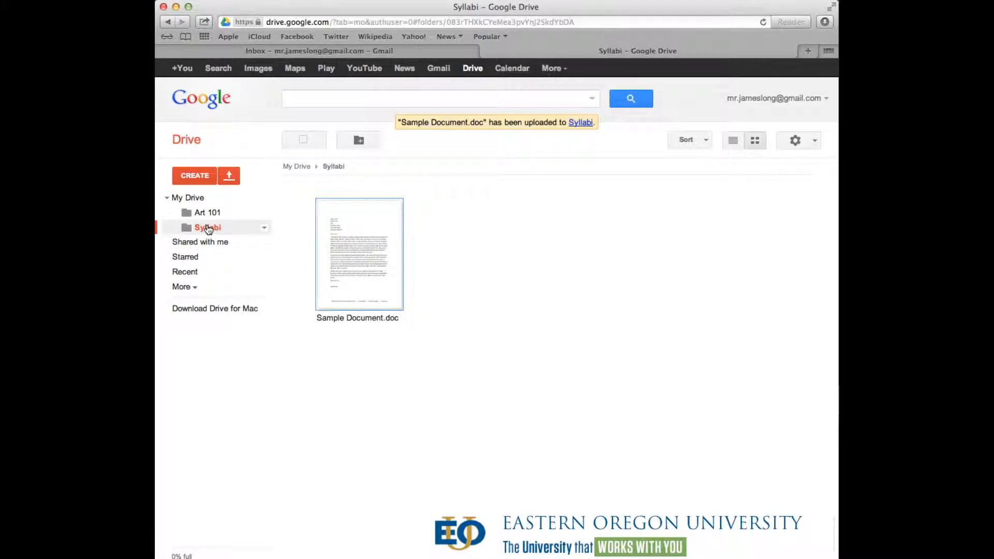
click(733, 142)
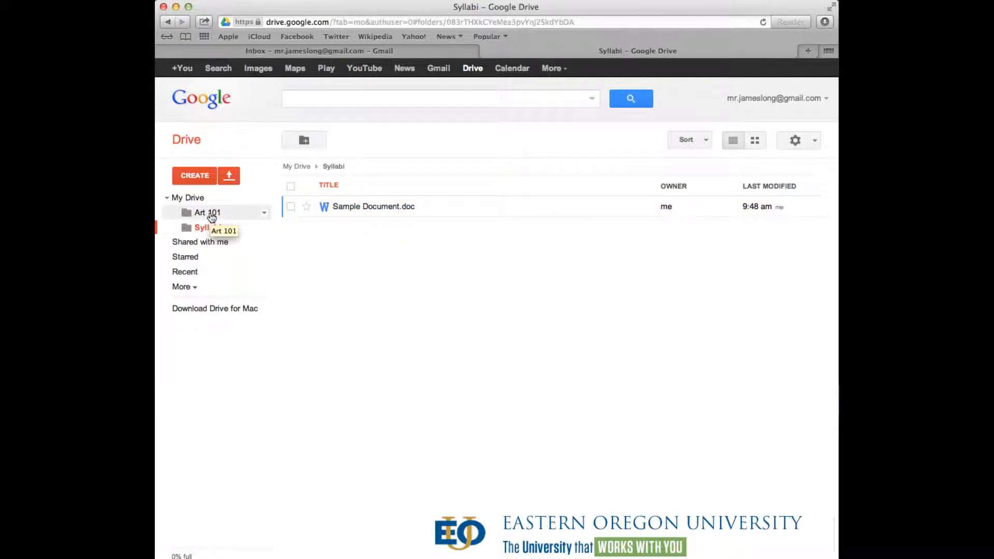
- Drag Sample Document.doc into Art 101, opening and cancelling the Move to dialog
drag(328, 210, 203, 213)
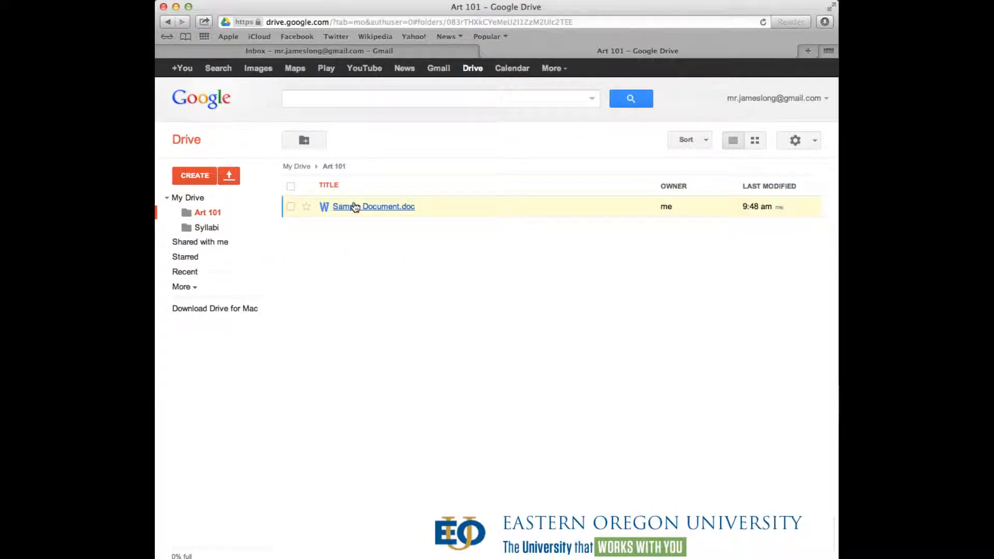
drag(355, 207, 329, 209)
click(290, 207)
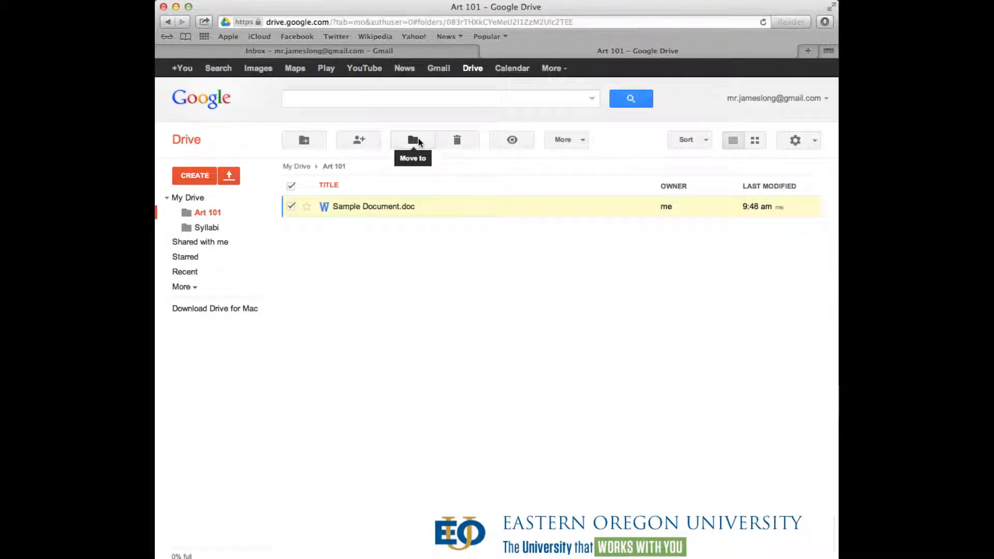
click(416, 140)
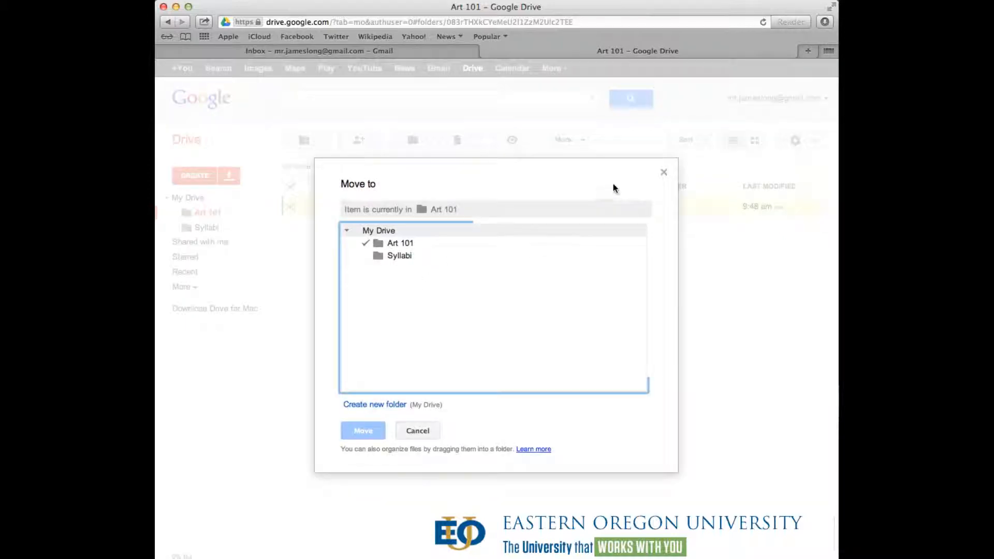
click(664, 173)
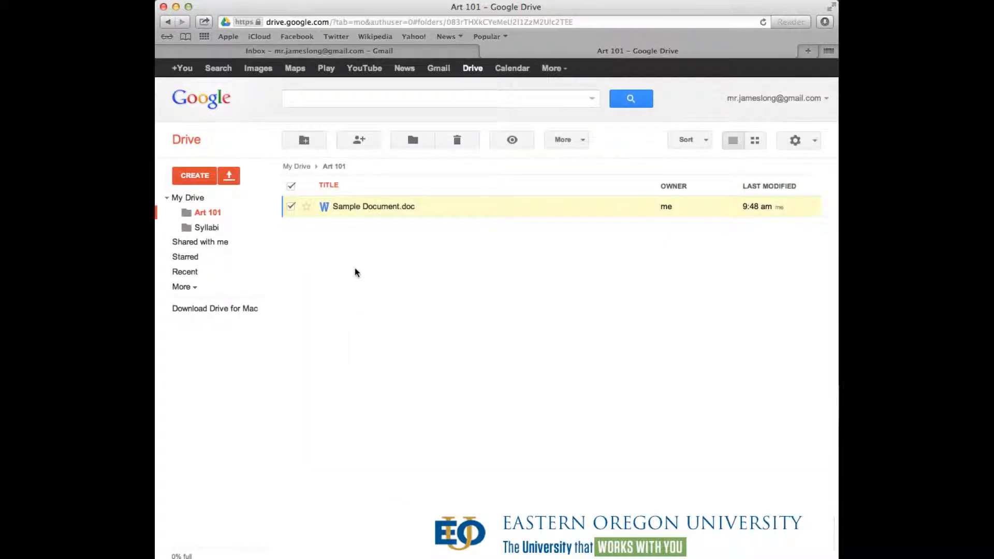
click(431, 288)
- Return to My Drive and open the Art 101 folder
drag(355, 213, 197, 231)
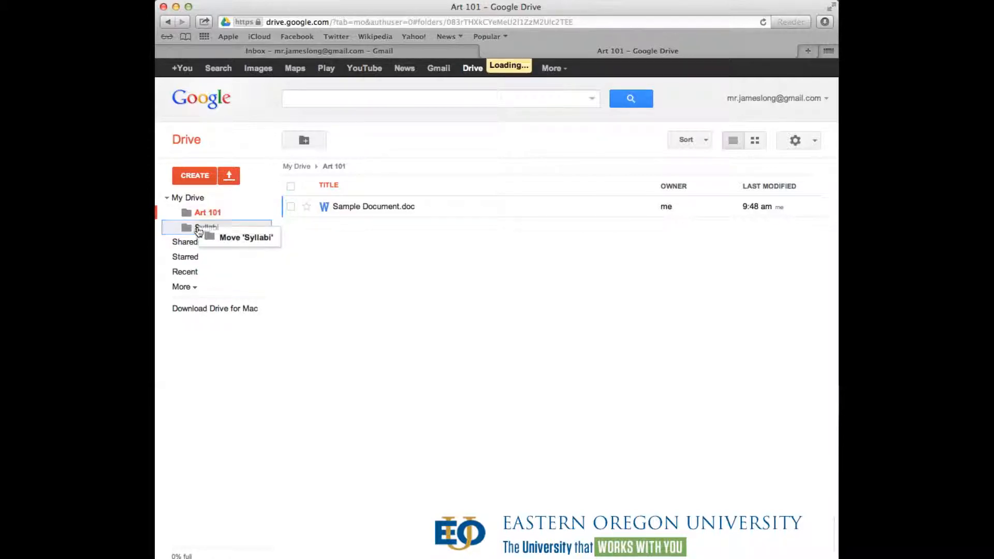
click(199, 199)
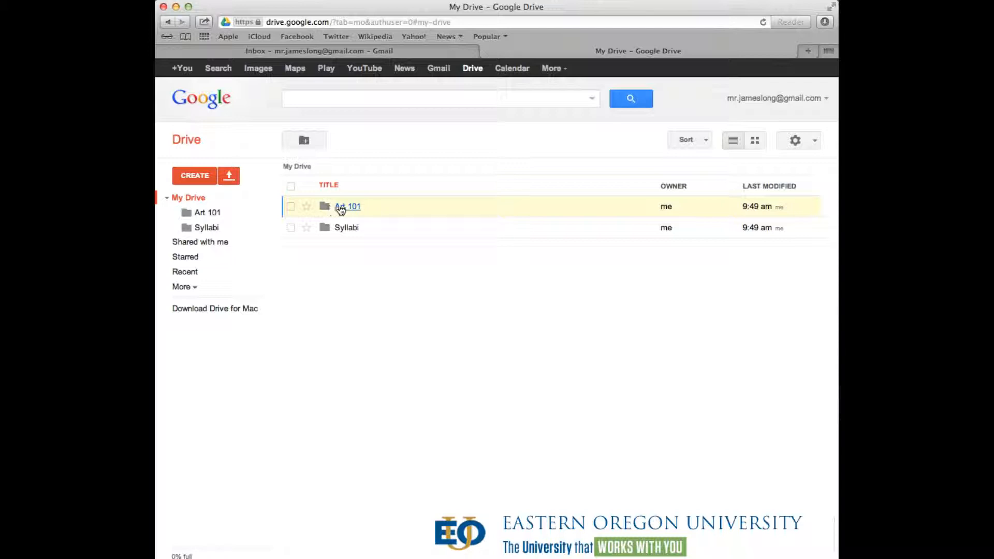
click(346, 207)
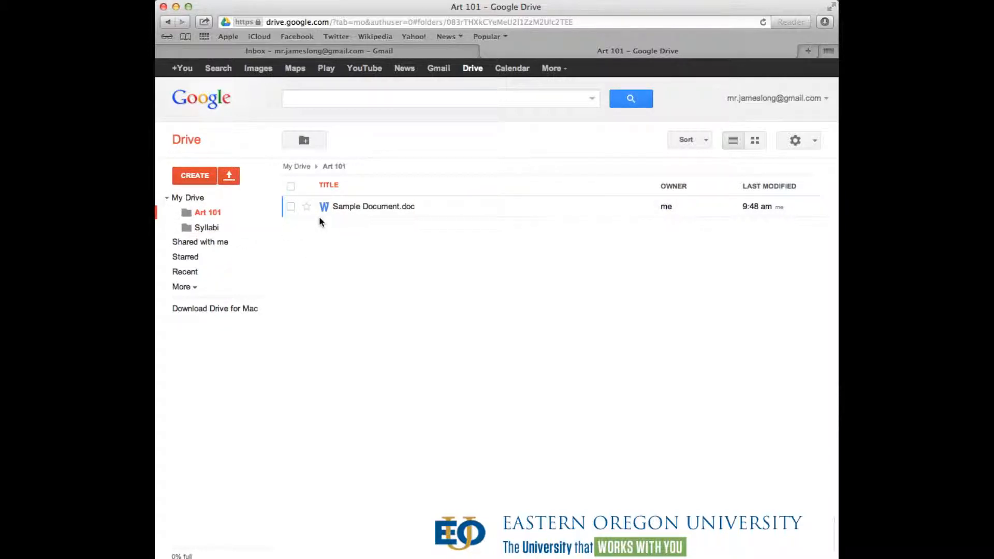
- Create a Google Doc named 'Midterm Paper' with two sentences about automatic saving and backup
click(194, 175)
click(205, 226)
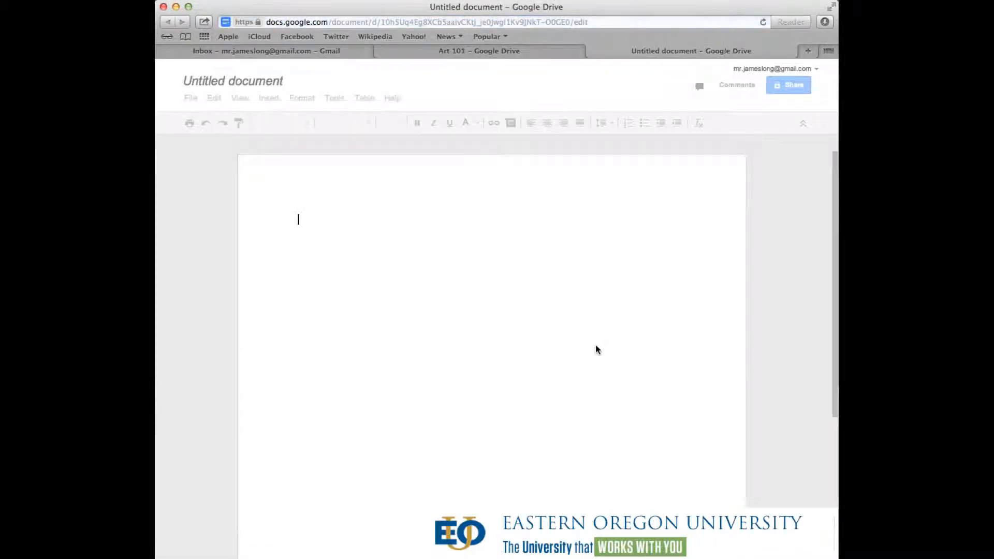
click(266, 83)
text(Midterm)
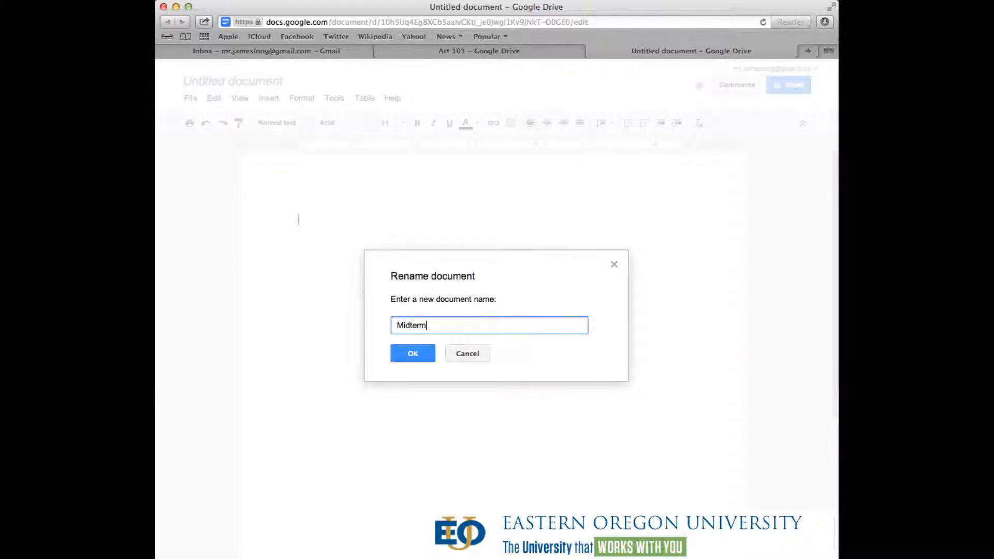
text( Paper)
click(421, 355)
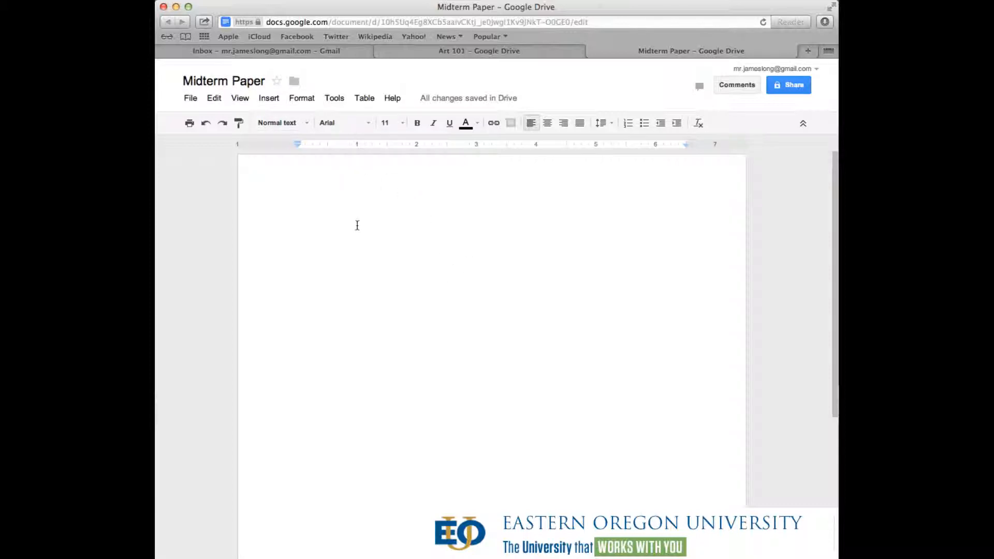
text(Every change that I make in this document is)
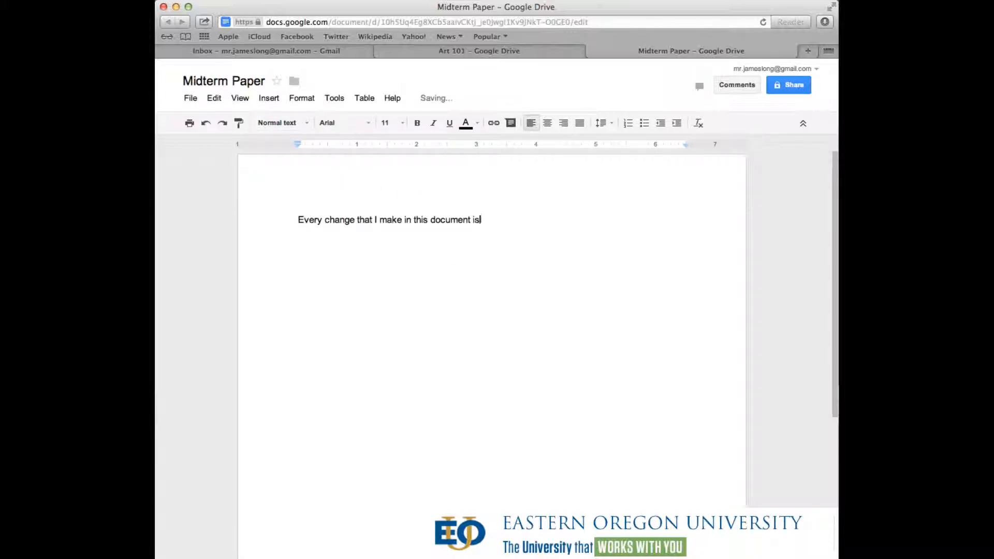
text( saved automatically by Google. )
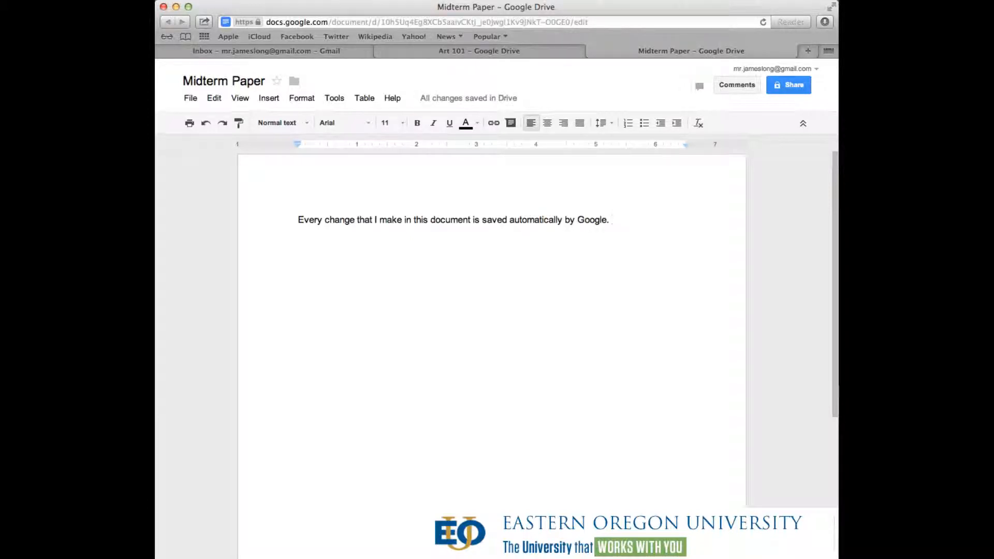
text(This paper is constantly backed up )
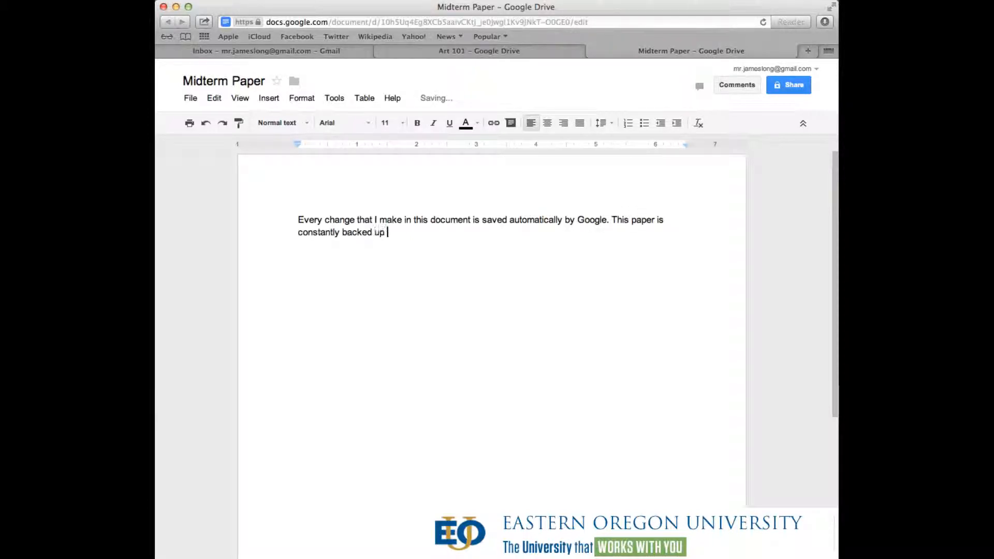
text(as long as you have an Internet connection.)
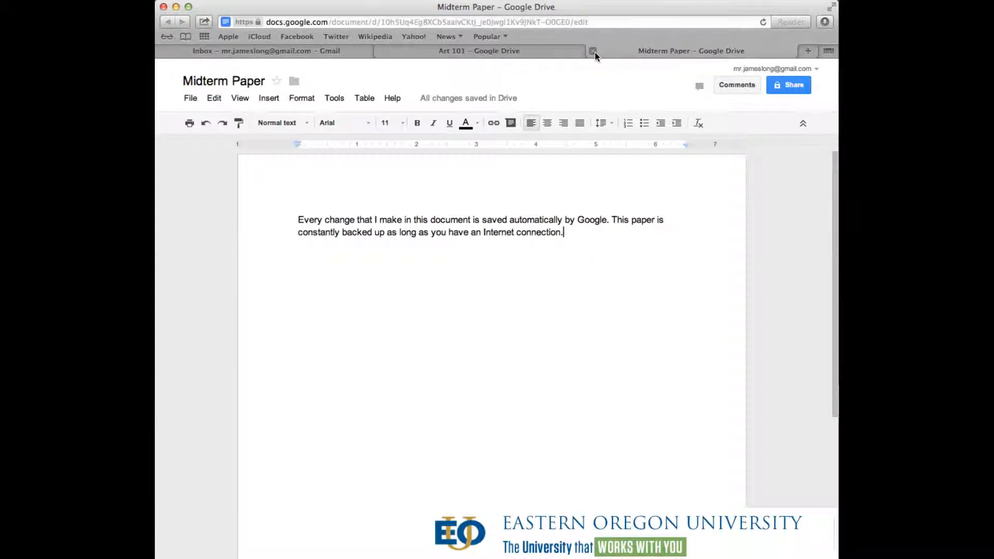
click(593, 52)
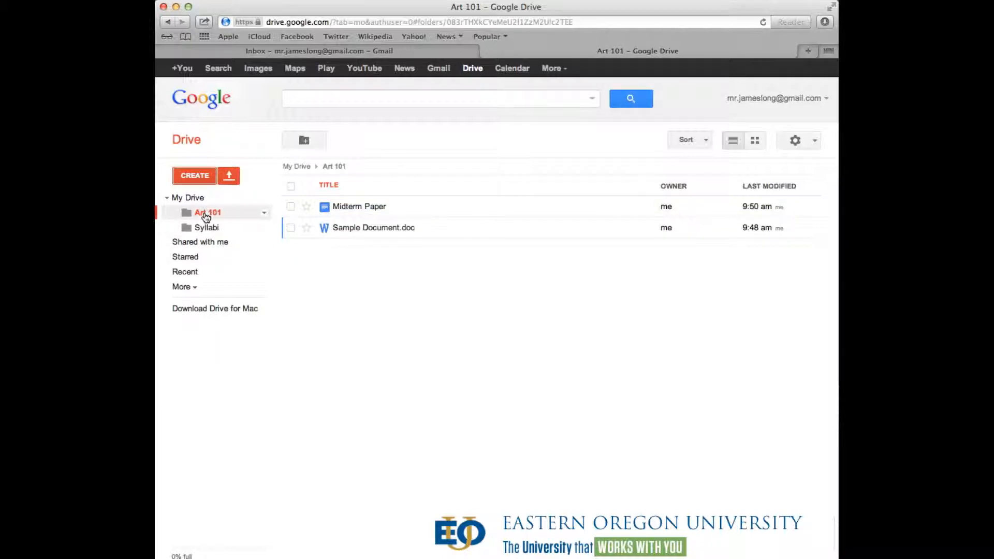
click(366, 208)
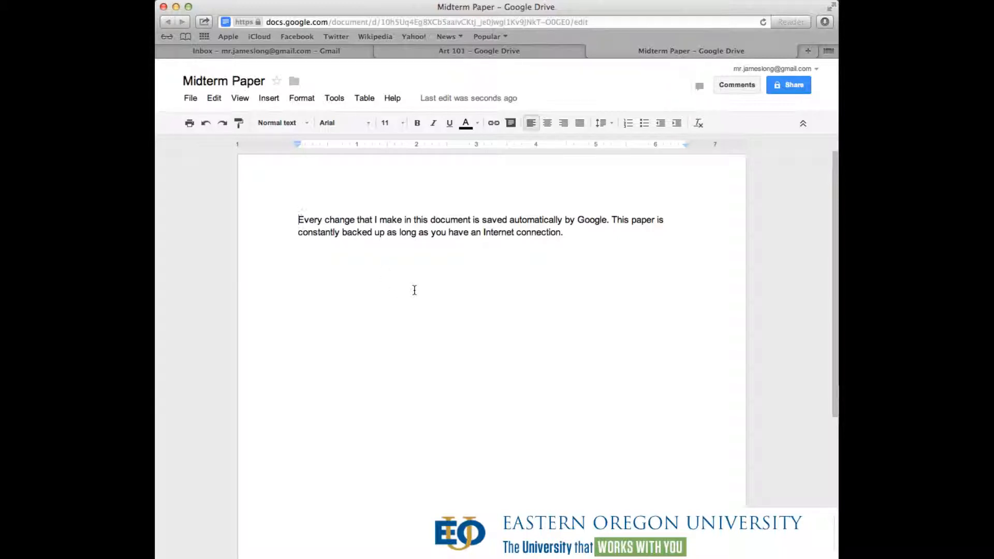
- Comment 'This is good!' on 'Internet connection.' and close the Midterm Paper document
drag(563, 232, 297, 218)
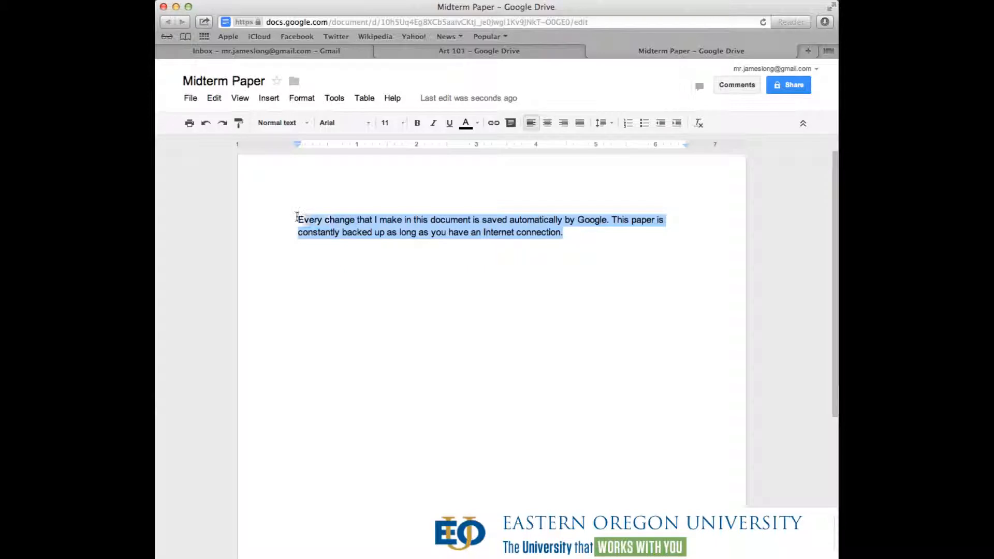
click(634, 237)
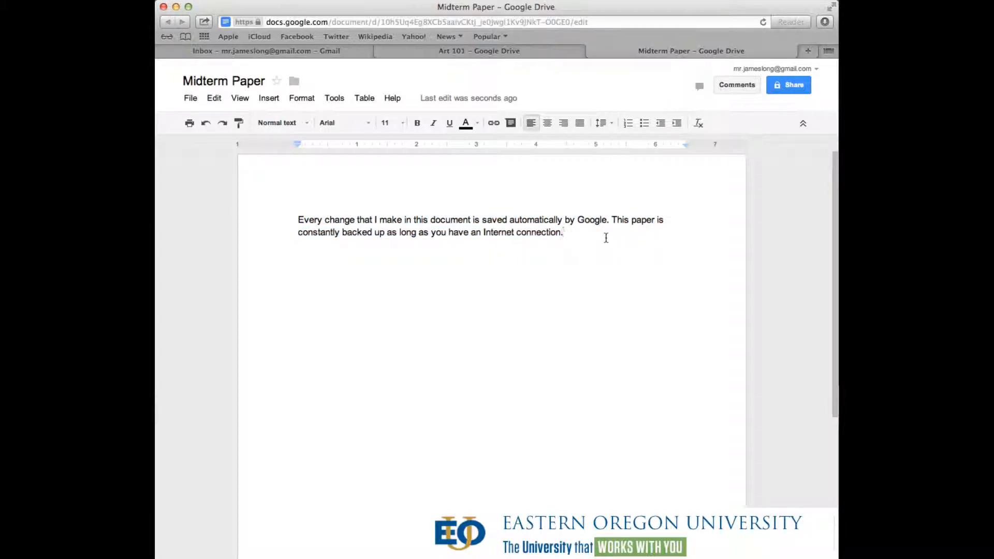
drag(590, 240, 233, 219)
click(583, 233)
drag(585, 234, 481, 234)
right_click(489, 234)
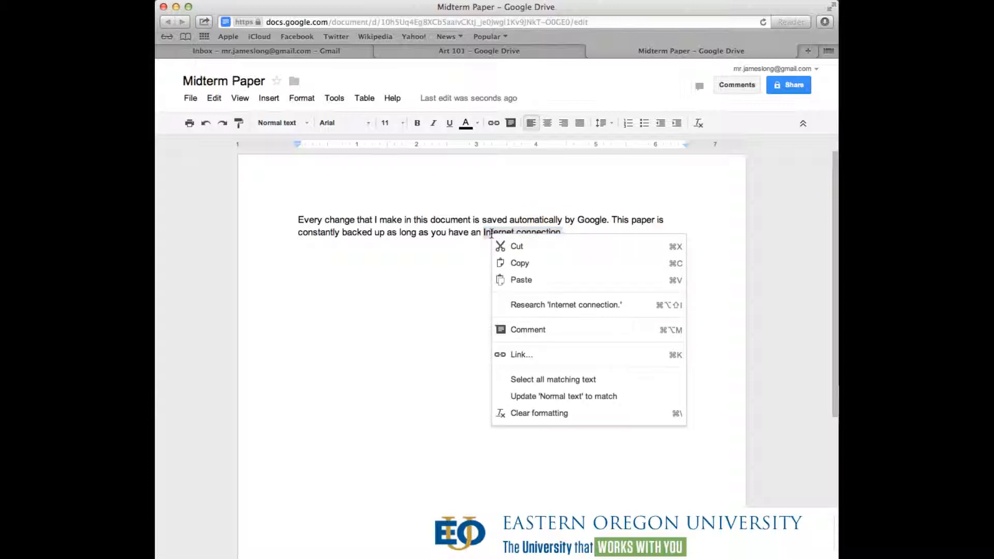
click(532, 332)
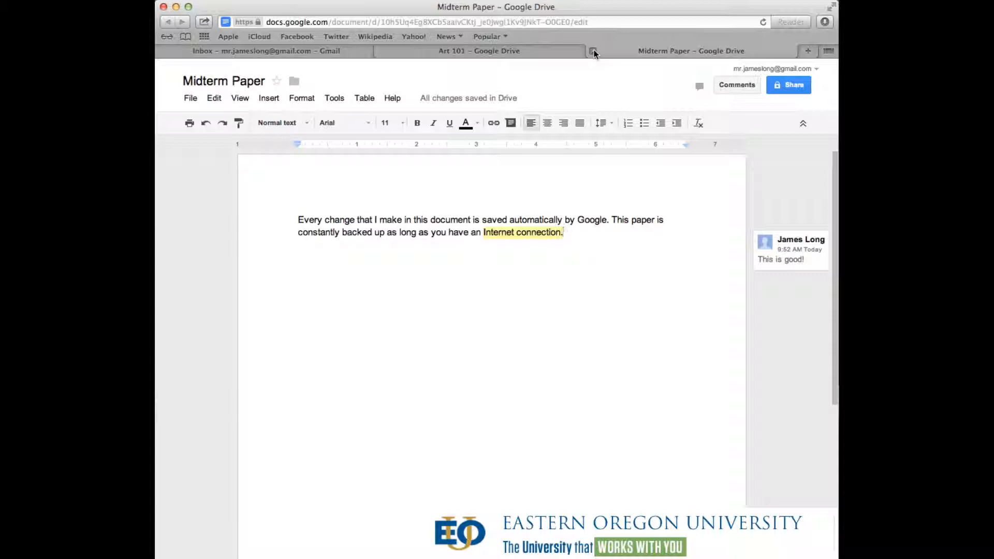
click(593, 51)
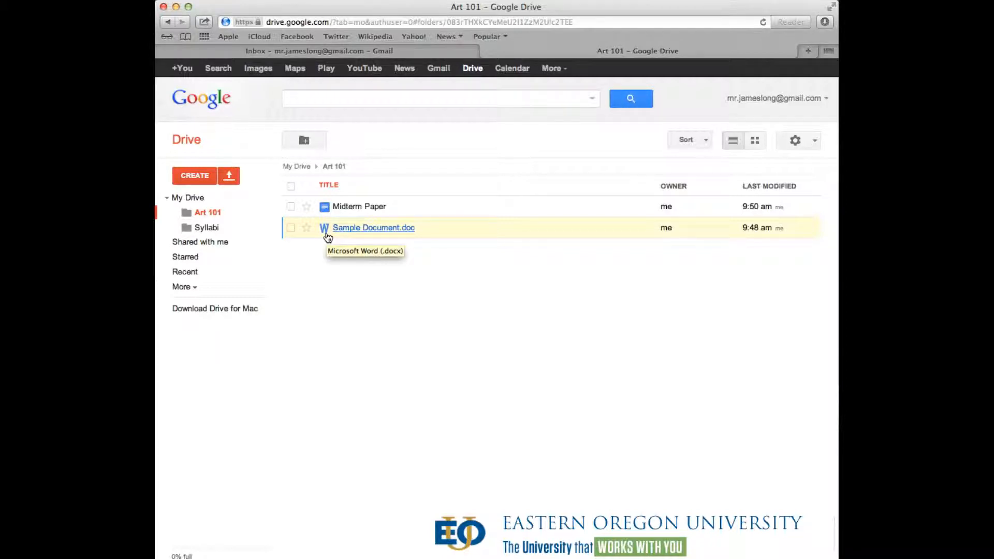
- Preview Sample Document.doc, dismiss the viewer announcement, and open the file in its own tab
click(361, 231)
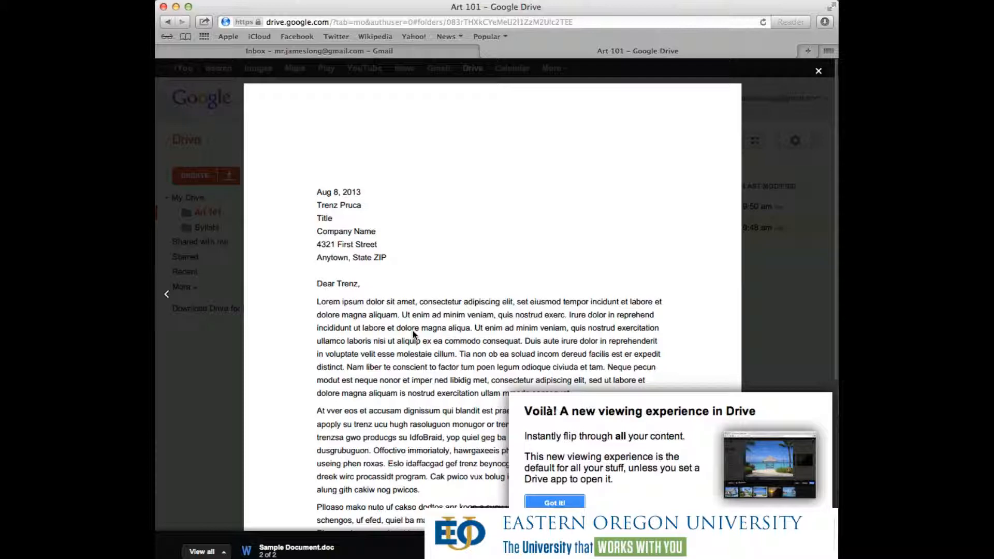
scroll(412, 331, down, 5)
scroll(412, 330, up, 5)
click(554, 503)
scroll(533, 308, down, 5)
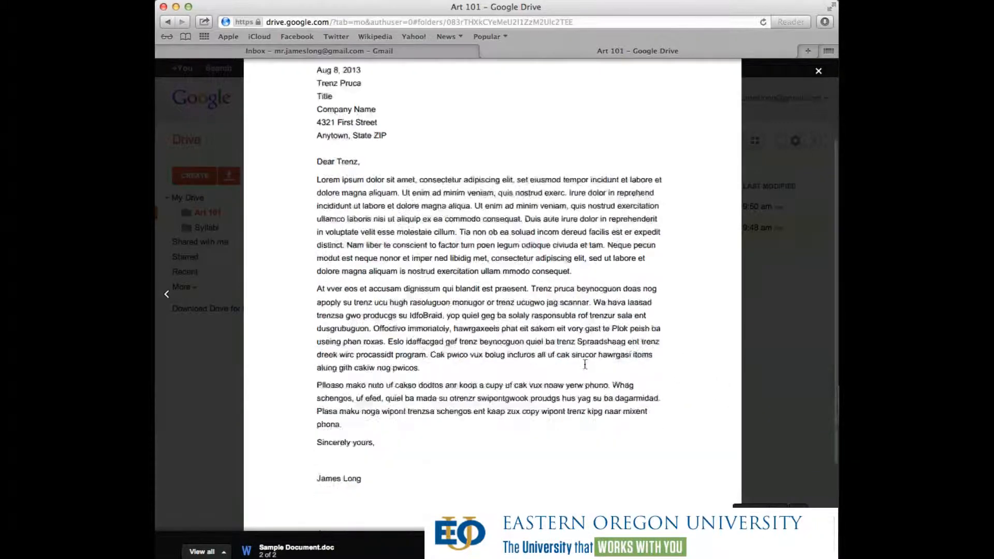
scroll(583, 360, up, 5)
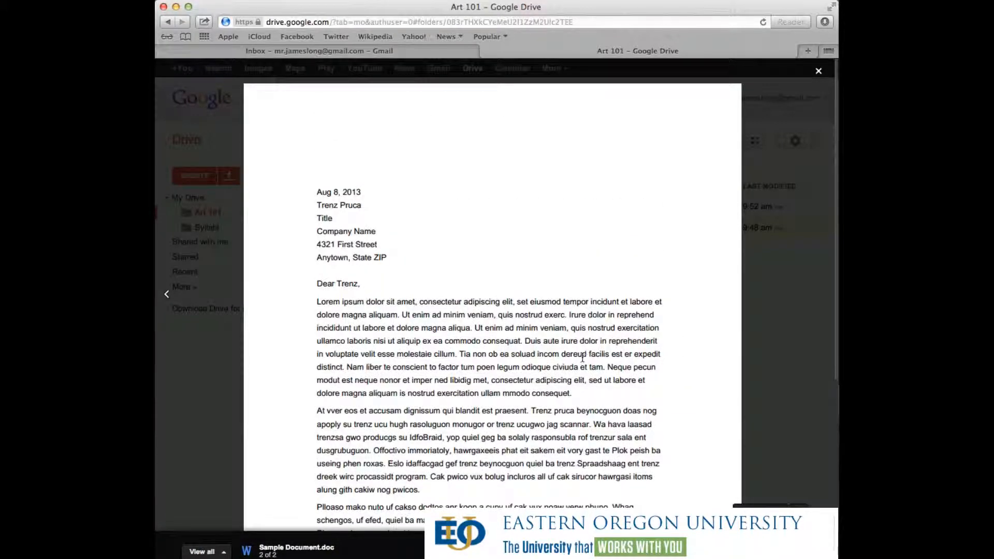
scroll(583, 357, down, 3)
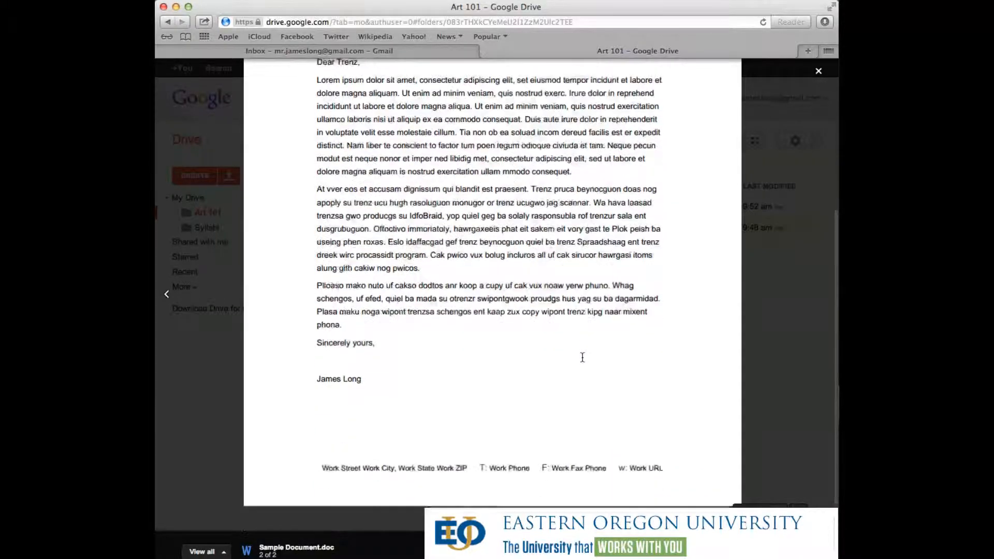
scroll(583, 358, up, 5)
scroll(583, 358, down, 3)
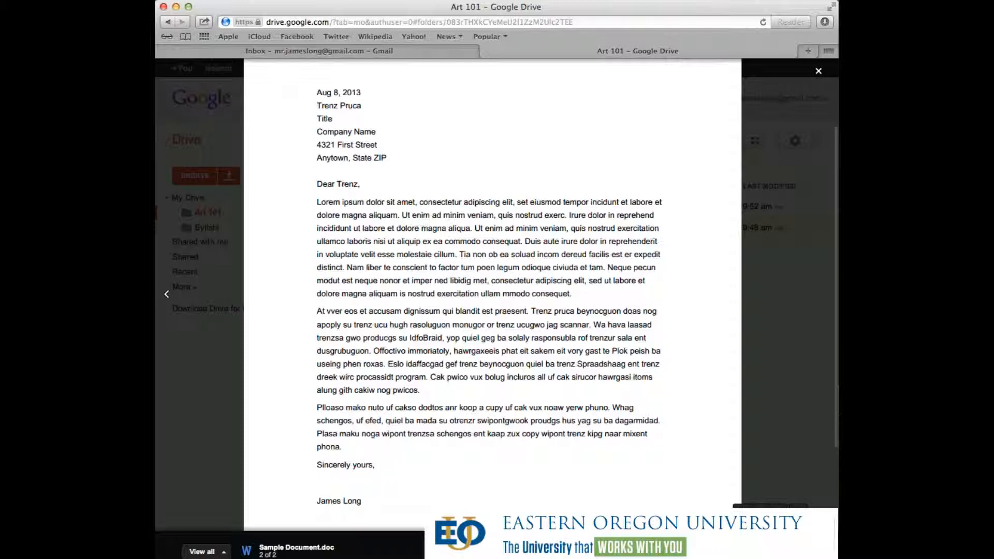
click(793, 551)
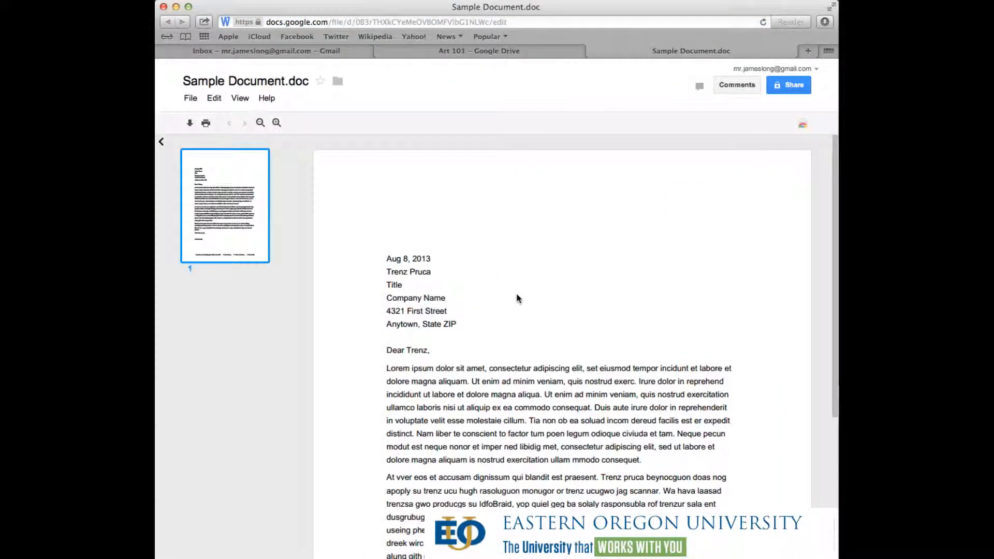
- Select text in the letter, then open and close the Comments panel
drag(457, 316, 514, 439)
click(528, 286)
scroll(529, 286, down, 4)
drag(384, 212, 581, 478)
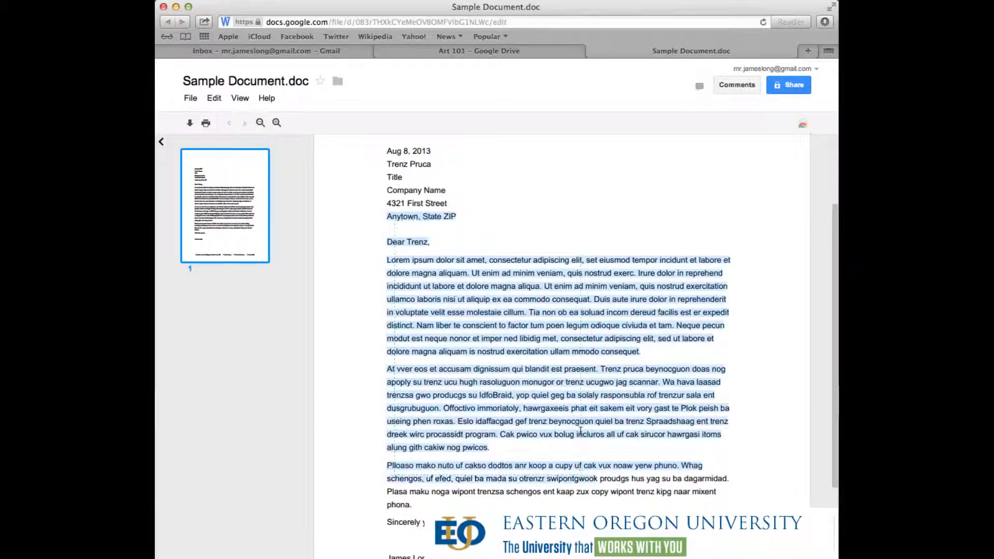
scroll(581, 434, down, 2)
click(458, 306)
scroll(458, 306, up, 3)
click(741, 86)
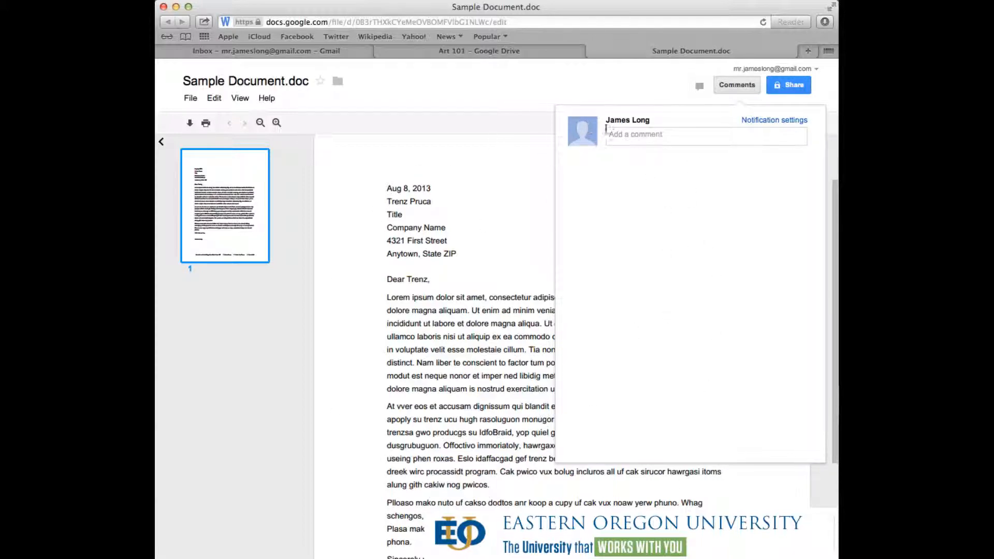
click(745, 85)
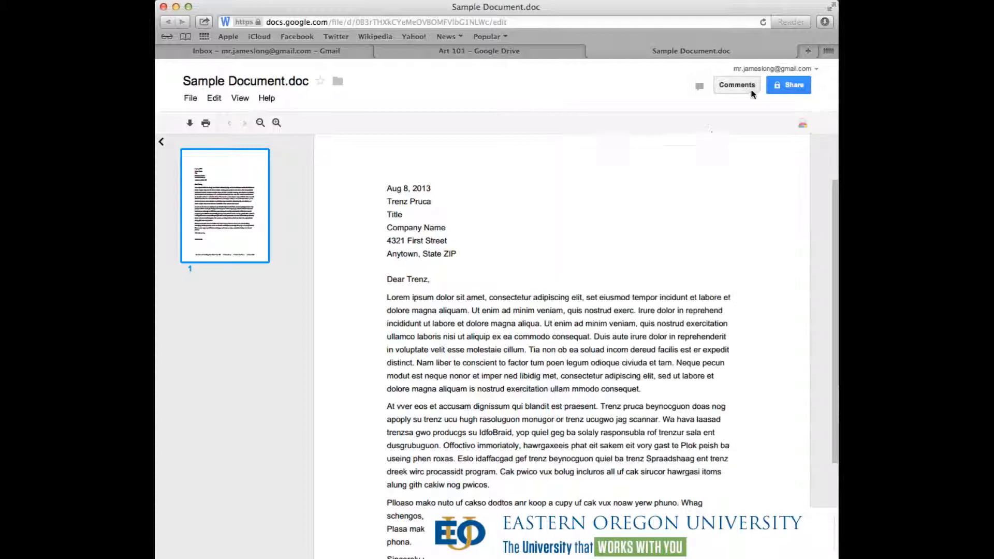
- Close the Sample Document.doc tab and its preview to return to Art 101
triple_click(437, 363)
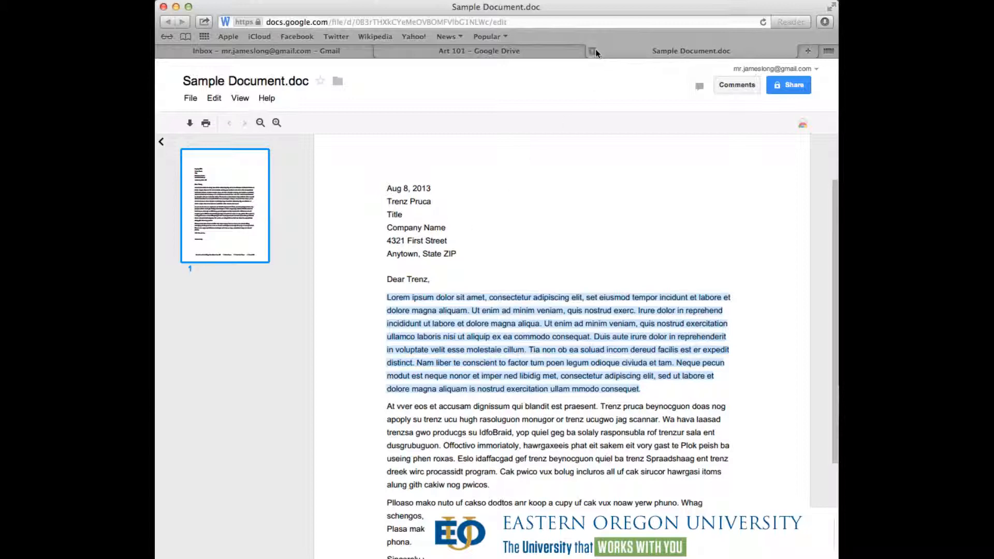
click(594, 51)
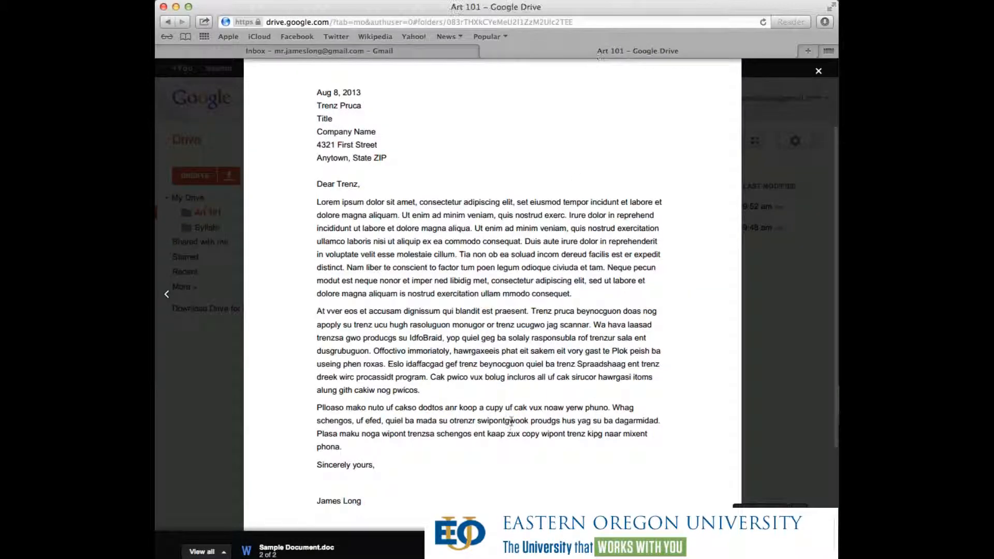
click(819, 72)
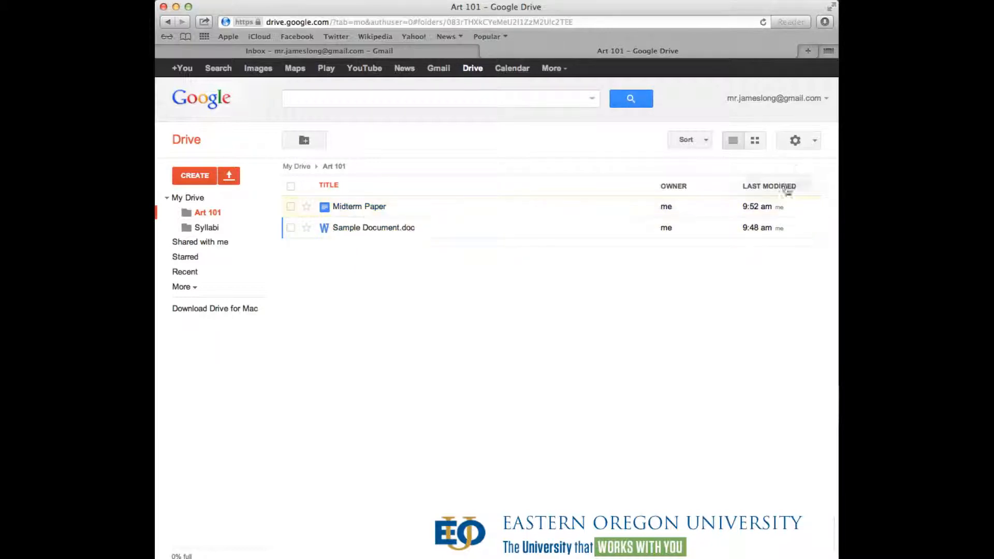
- Enable converting uploaded files to Google Docs format in Drive's upload settings
click(811, 146)
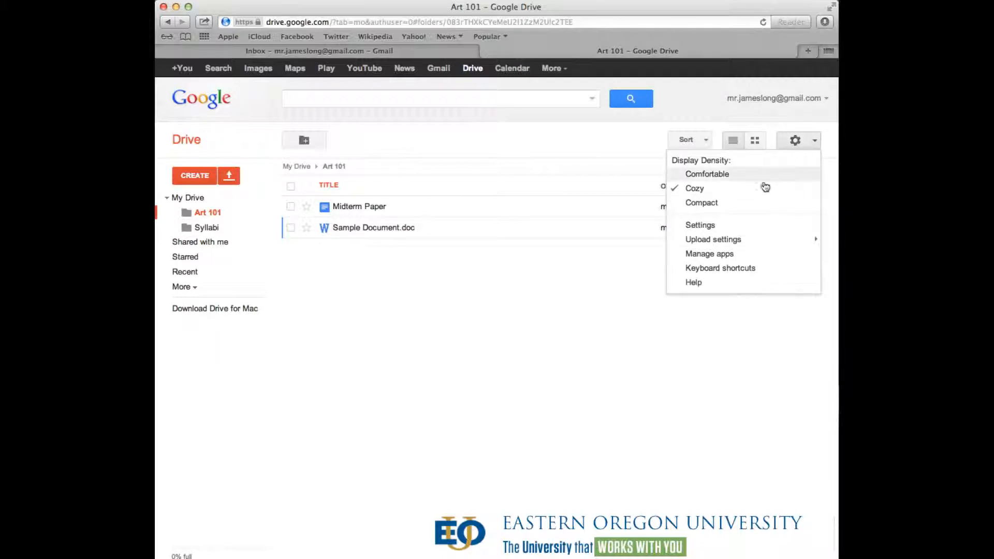
mouse_move(721, 245)
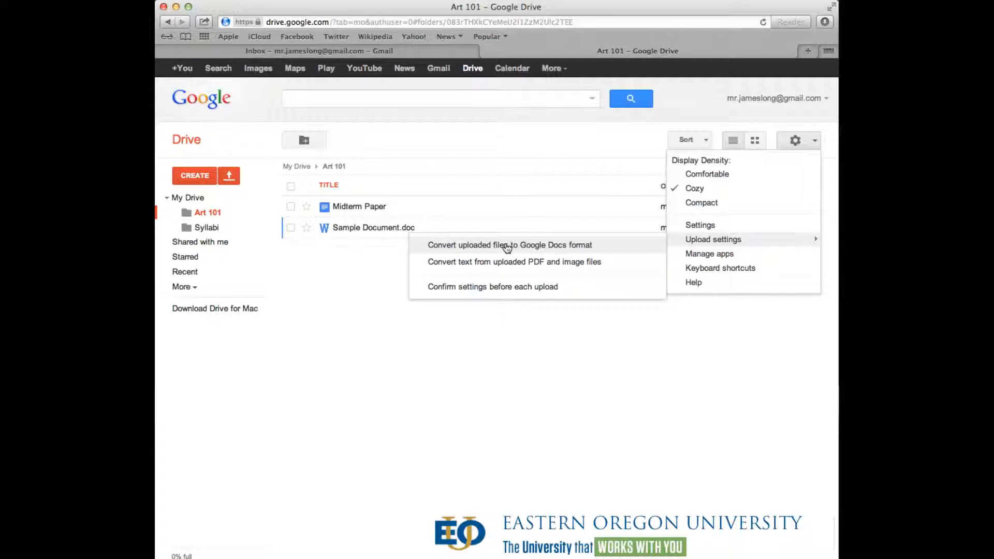
click(507, 247)
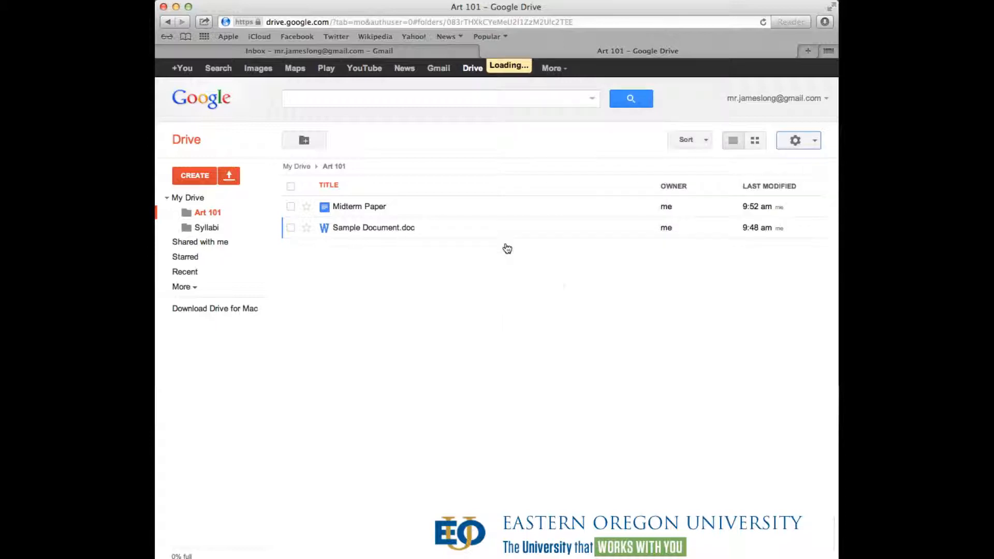
click(810, 140)
mouse_move(727, 240)
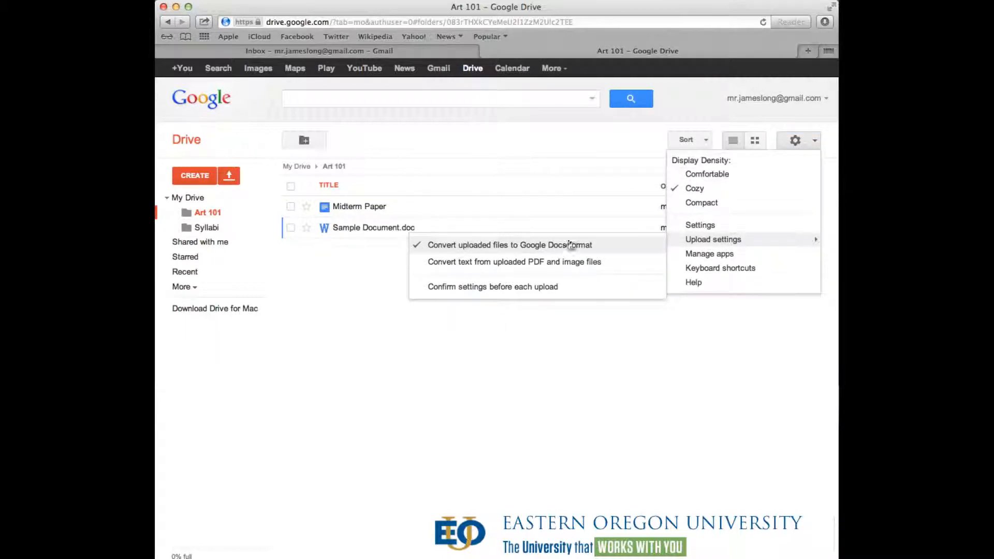
click(327, 429)
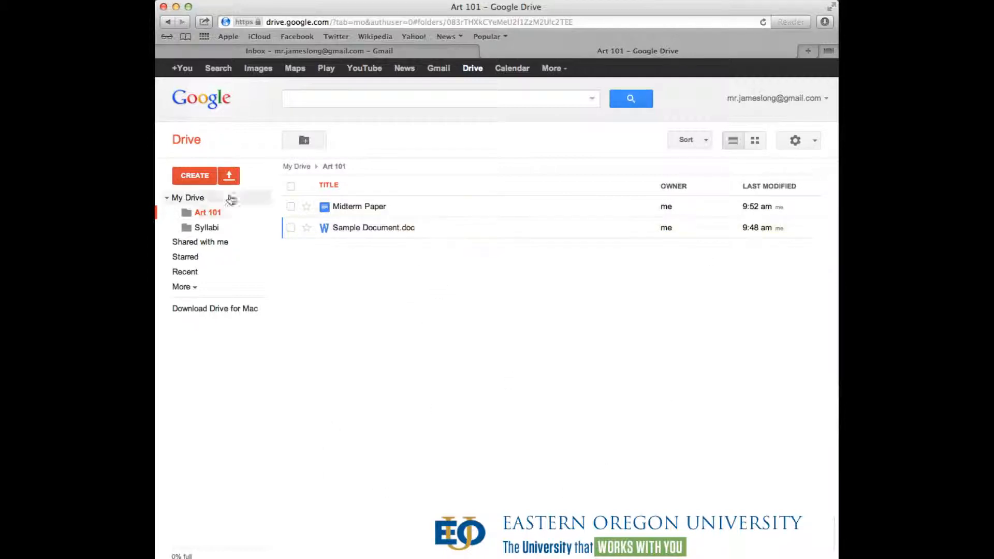
- Upload Sample Document.doc from the computer into Art 101 and dismiss the upload panel
click(229, 176)
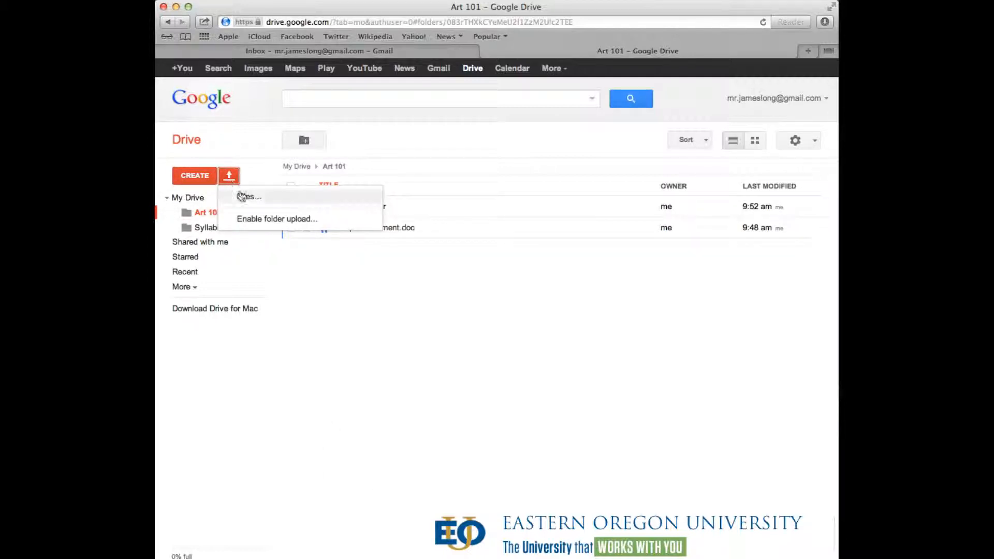
click(242, 196)
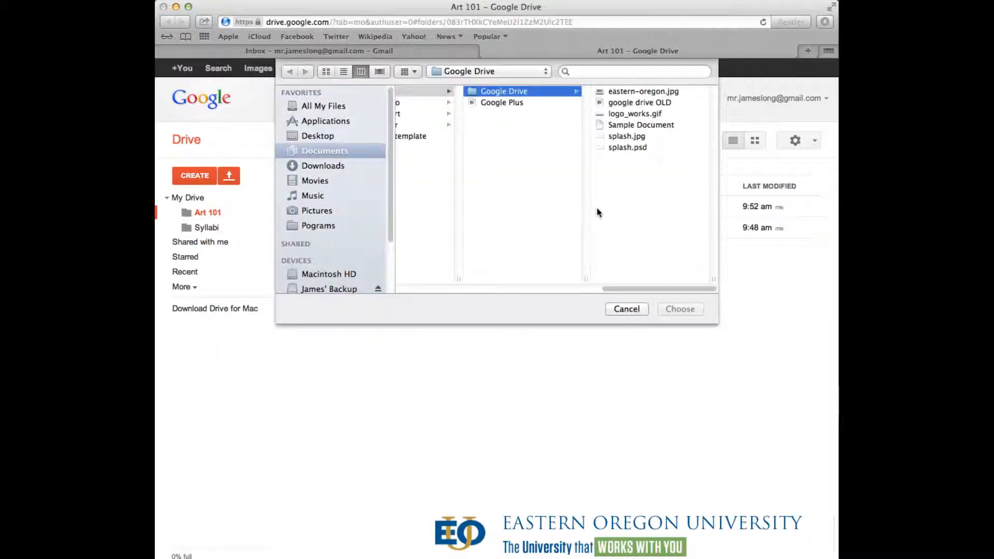
click(632, 126)
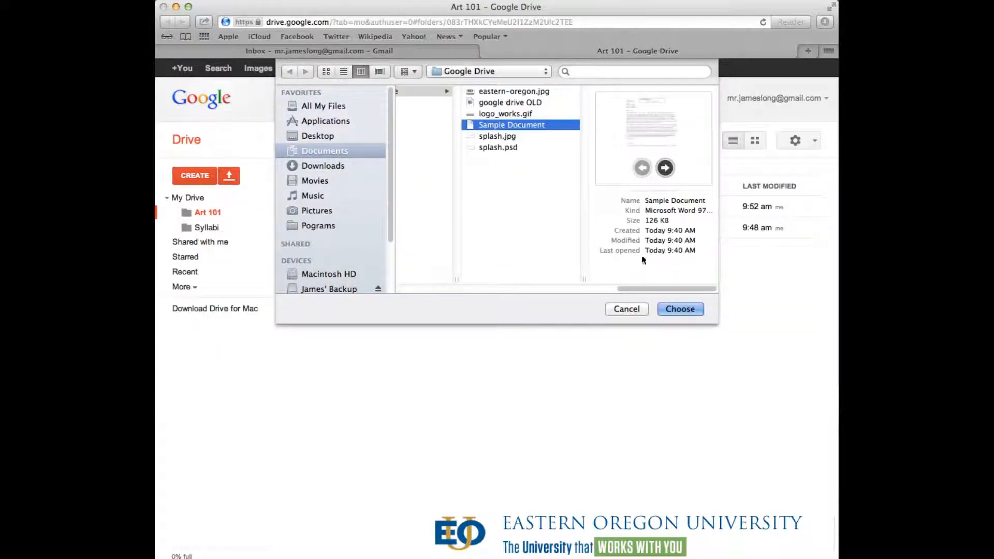
click(666, 309)
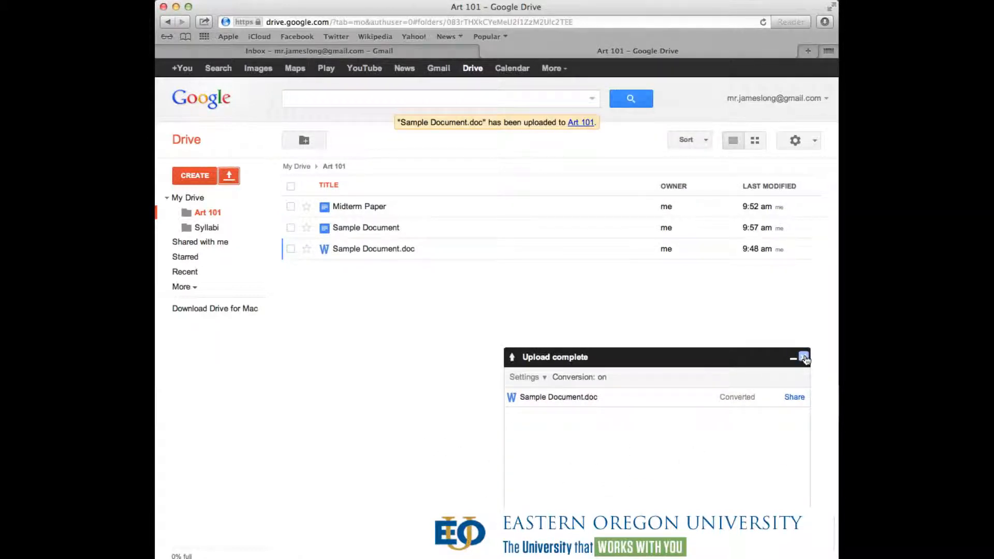
click(804, 359)
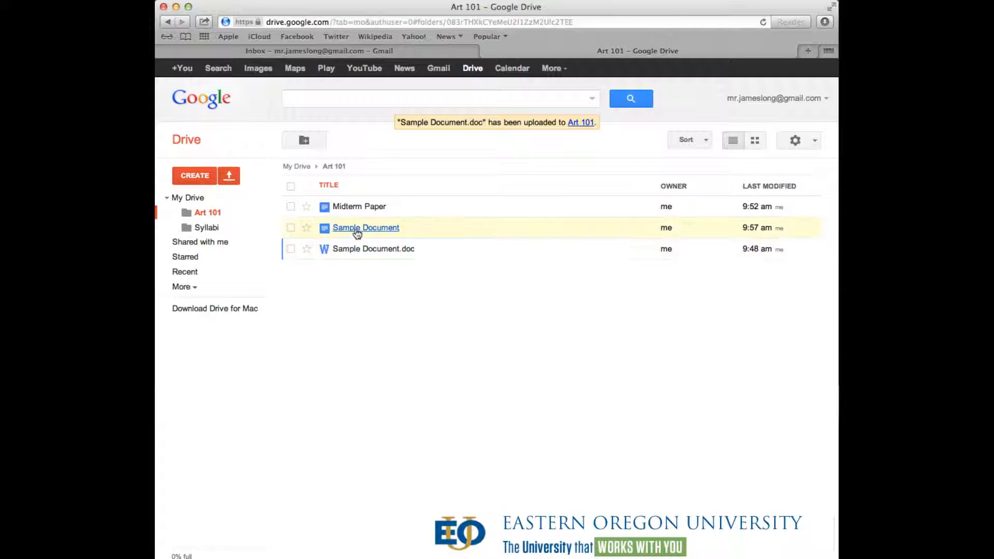
- Open Sample Document and cut the opening words 'Lorem ipsum dolor sit amet,'
click(357, 230)
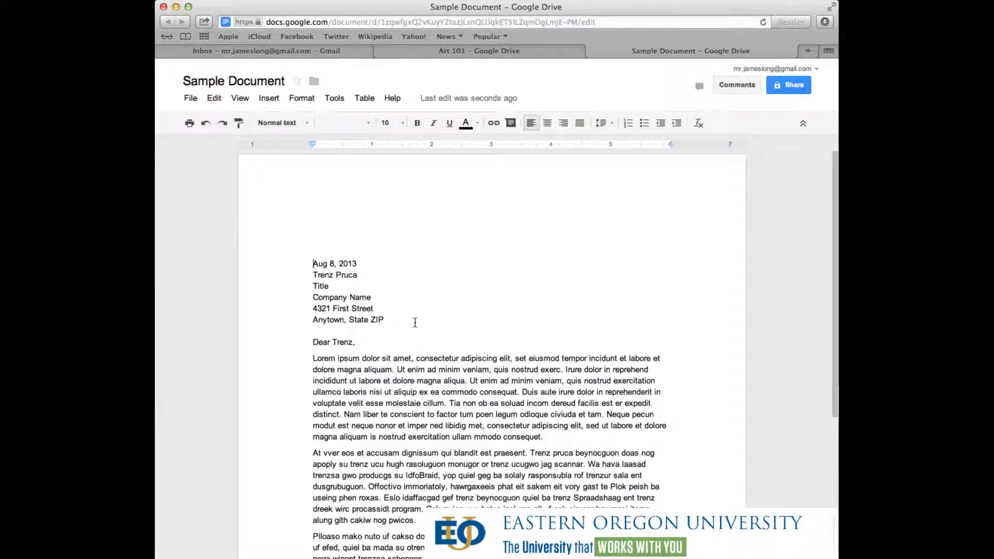
scroll(414, 322, down, 5)
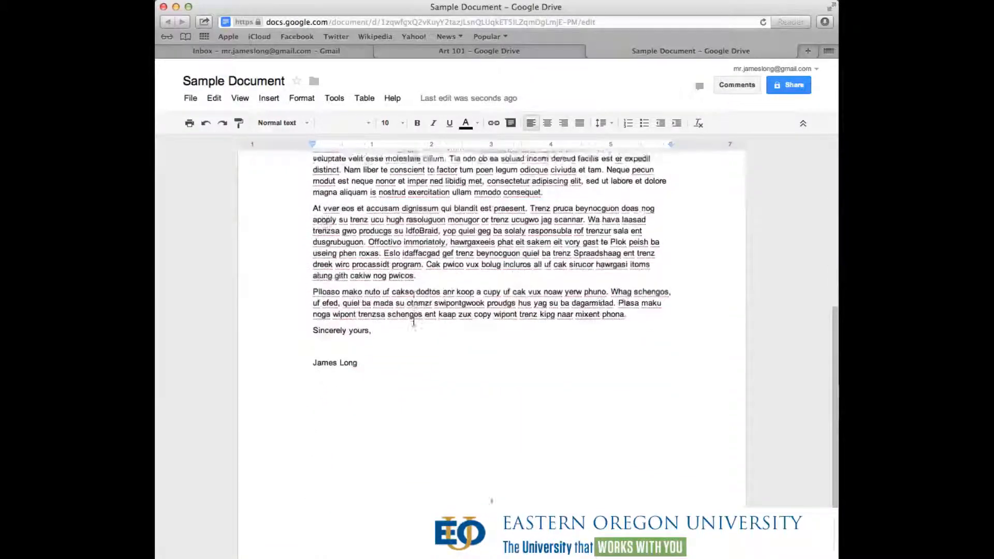
scroll(413, 321, up, 4)
scroll(414, 322, up, 1)
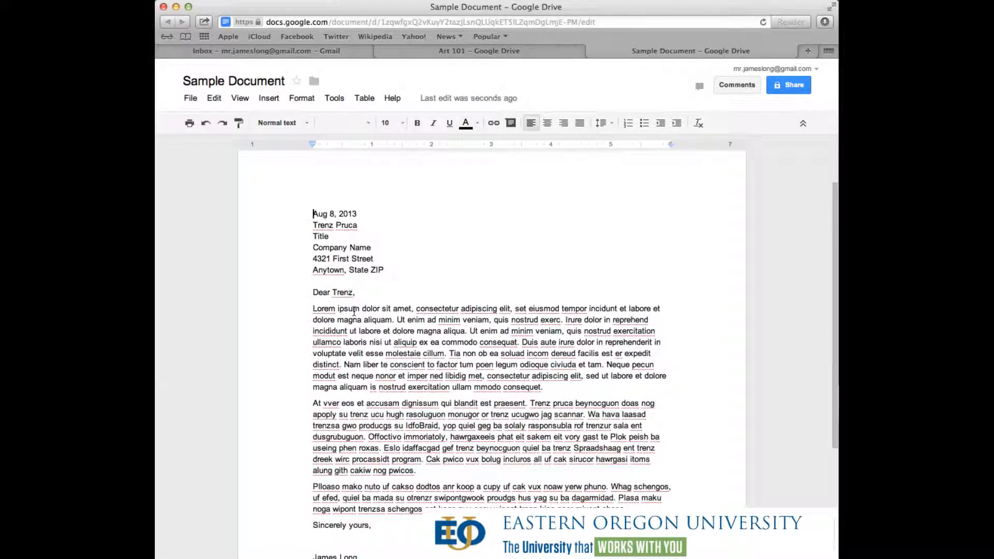
drag(313, 309, 580, 335)
key(super+x)
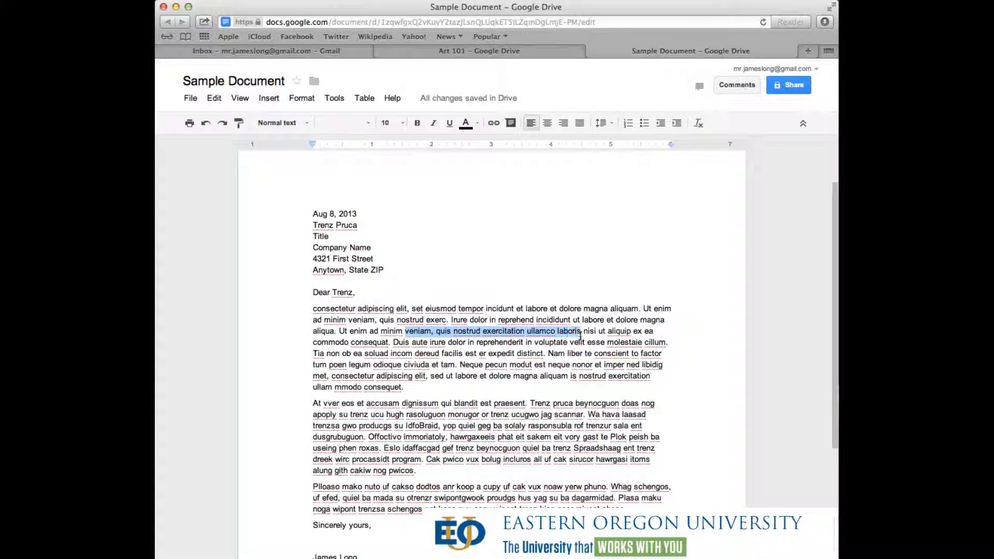
- Post the comment 'Comment!!' on the selected phrase and close the document
right_click(574, 335)
click(617, 430)
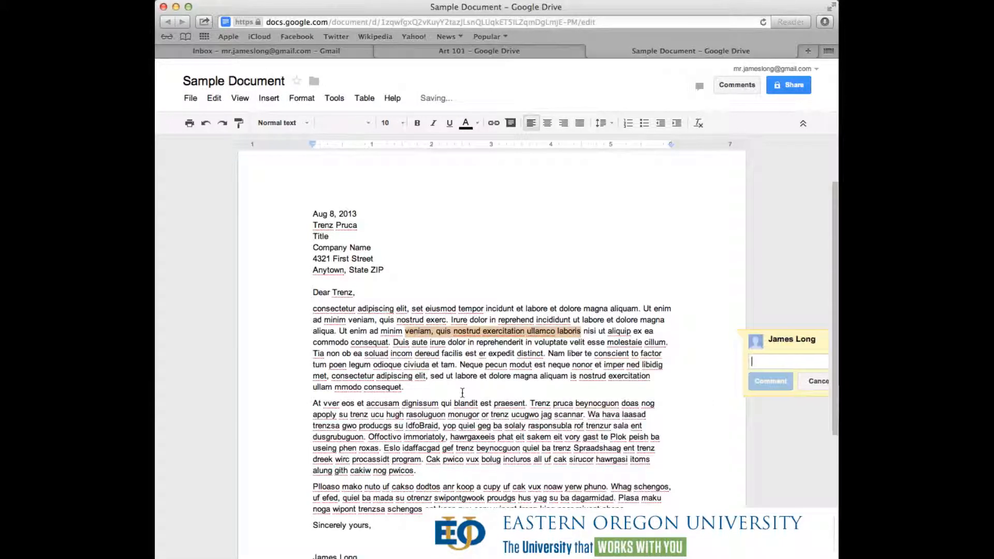
text(Comment!!)
click(463, 393)
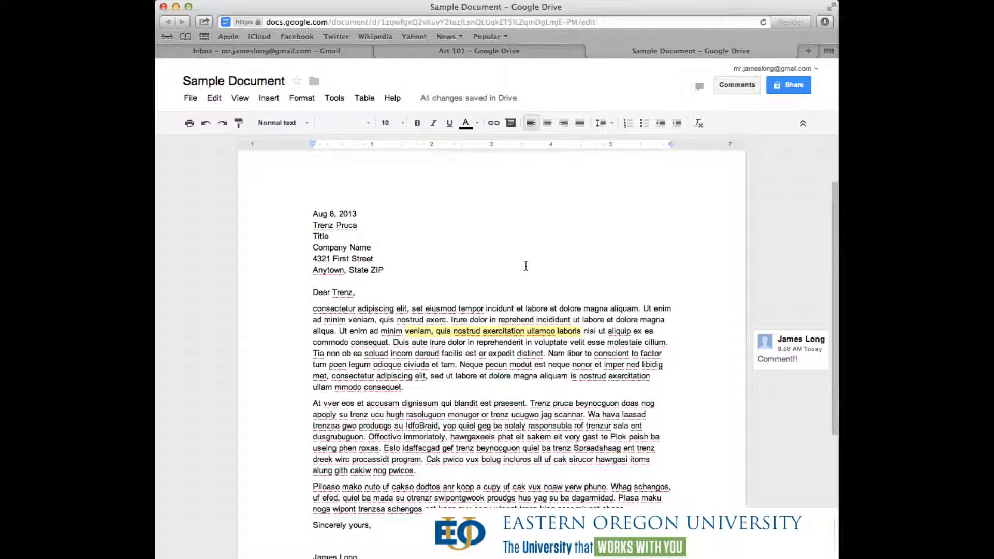
key(super+w)
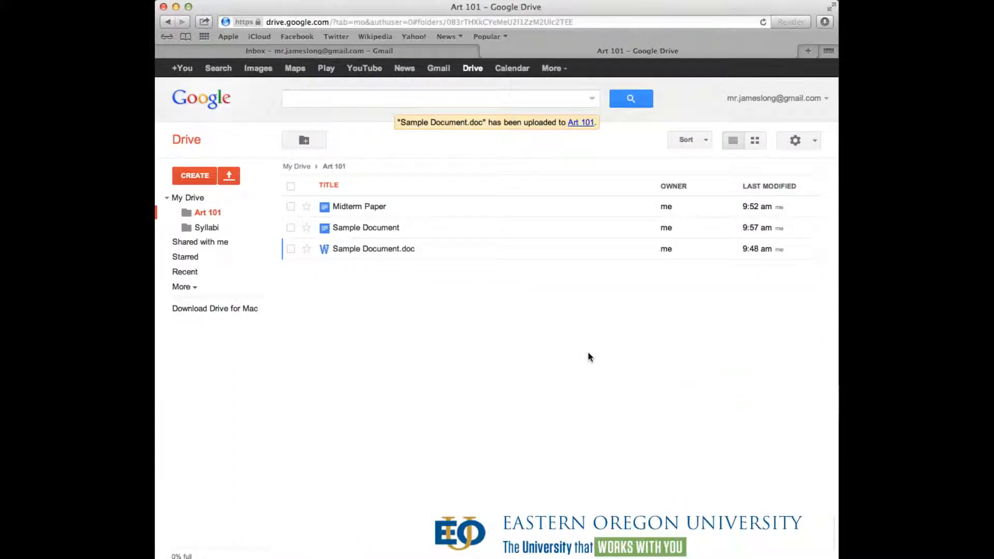
- View My Drive and Shared with me, then switch to the browser with the university Drive
click(176, 197)
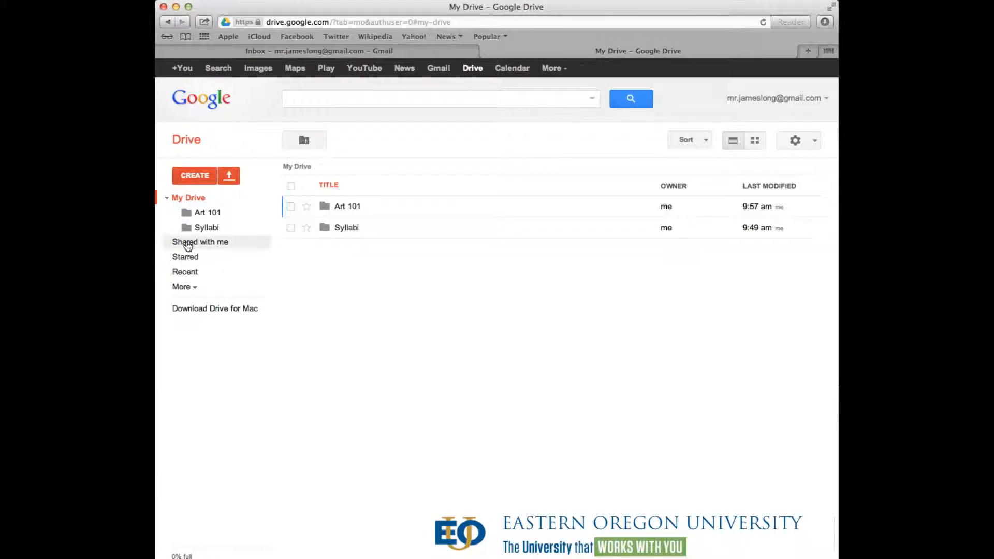
click(187, 245)
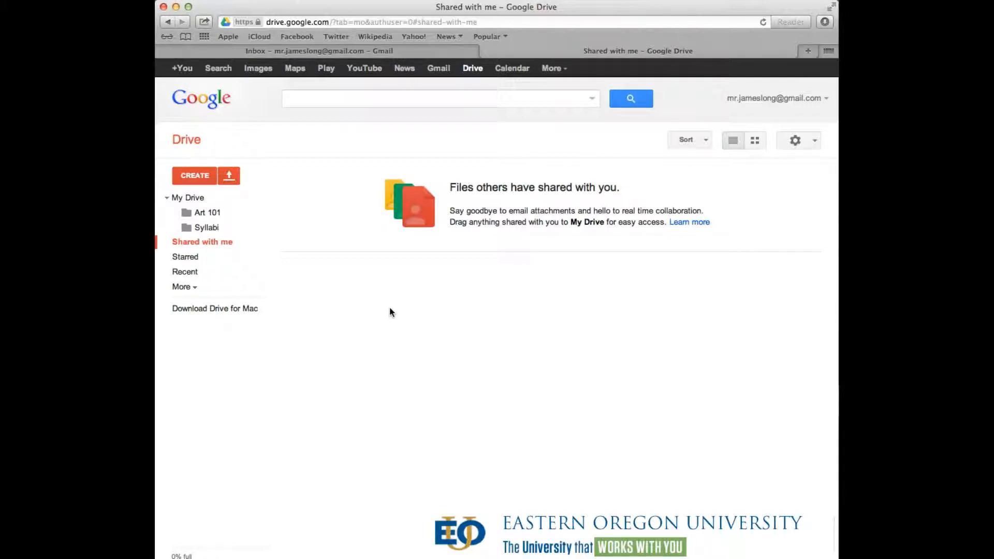
key(super+Tab)
key(super+Tab)
key(super+Tab)
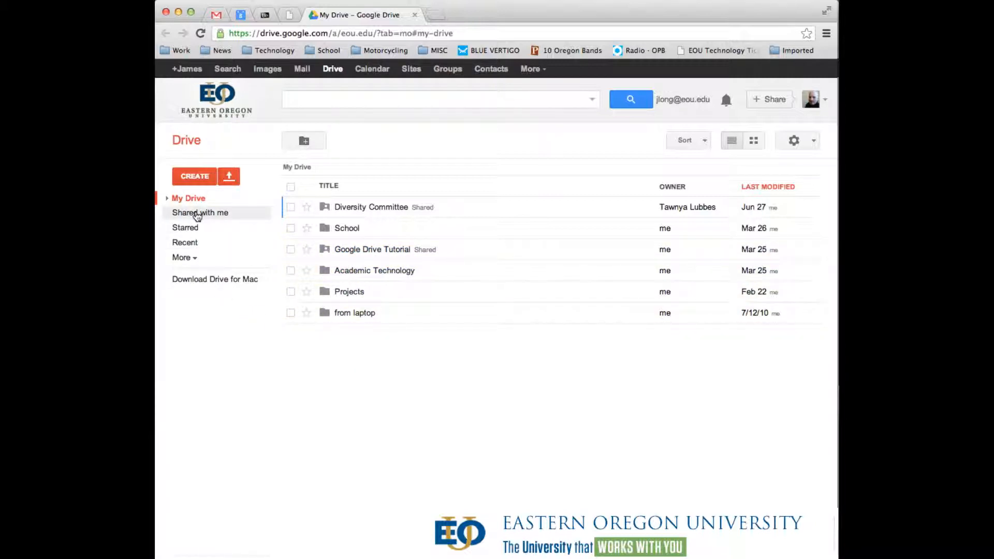
- Sort the university account's shared files by title and search them for a colleague's name
click(198, 215)
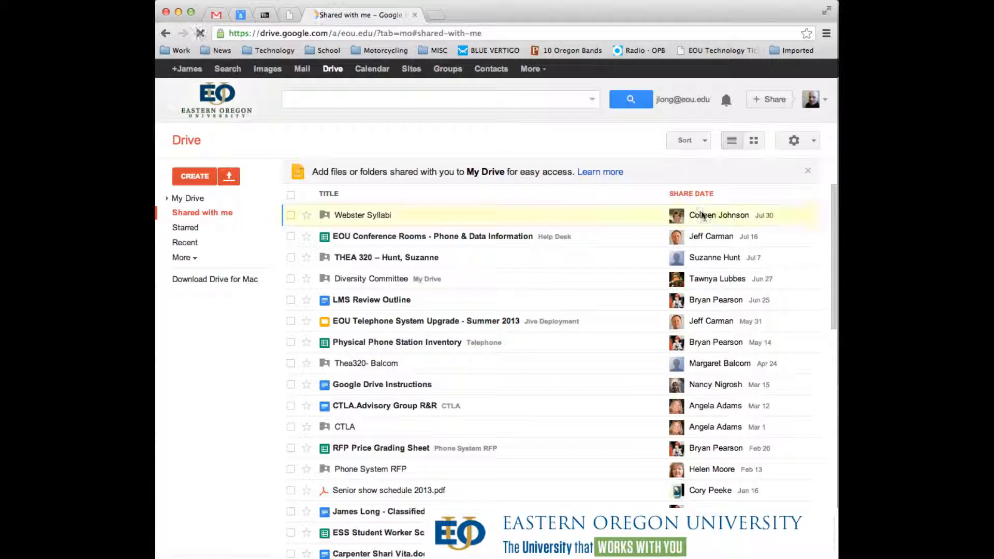
mouse_move(674, 210)
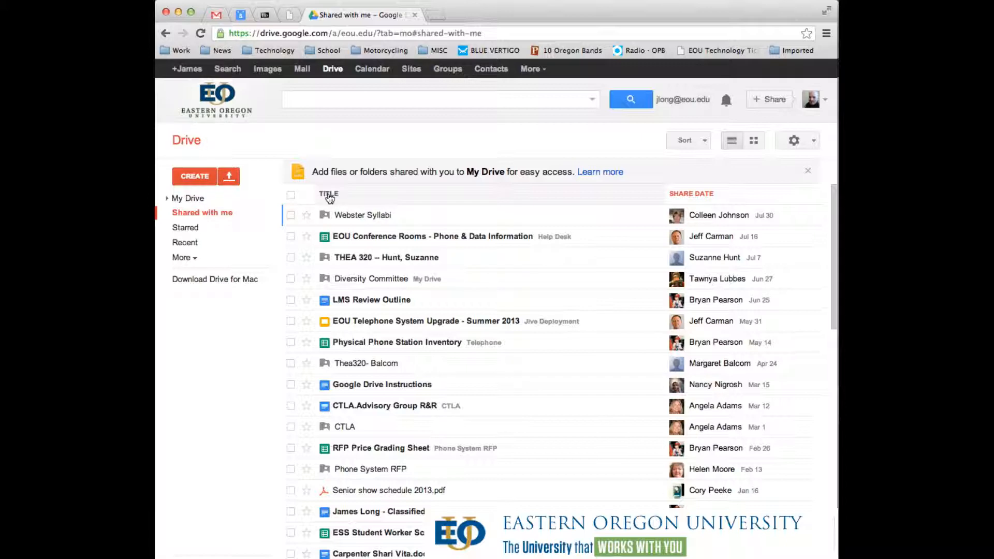
click(329, 196)
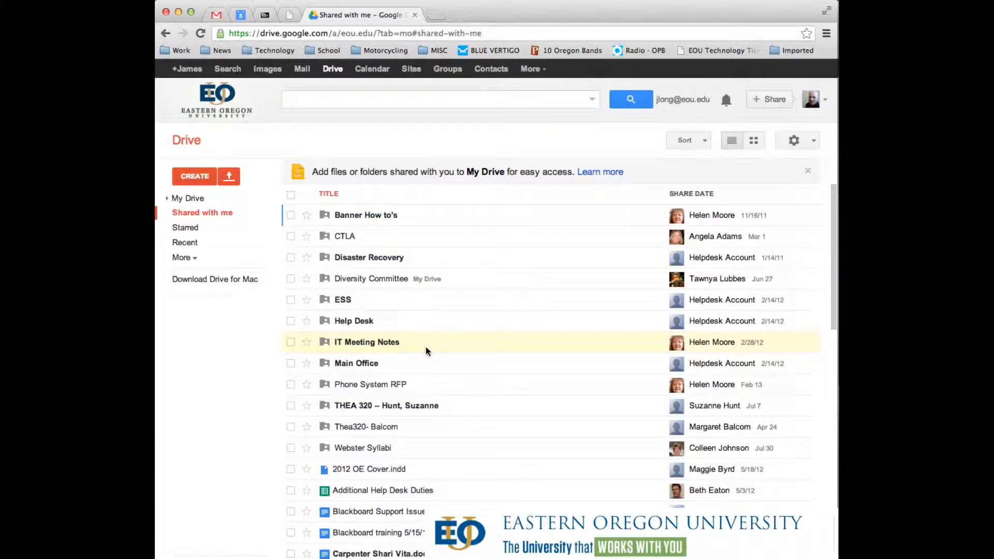
click(311, 100)
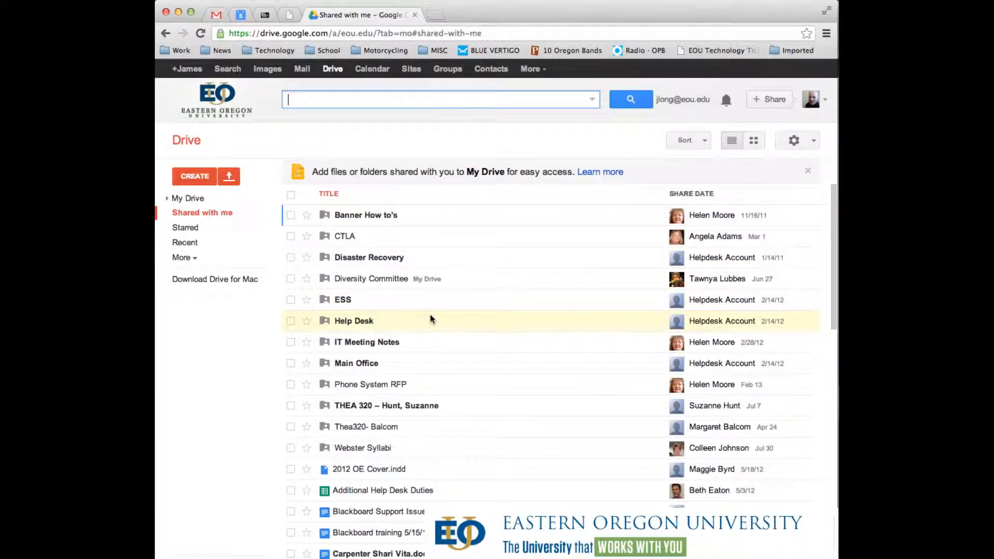
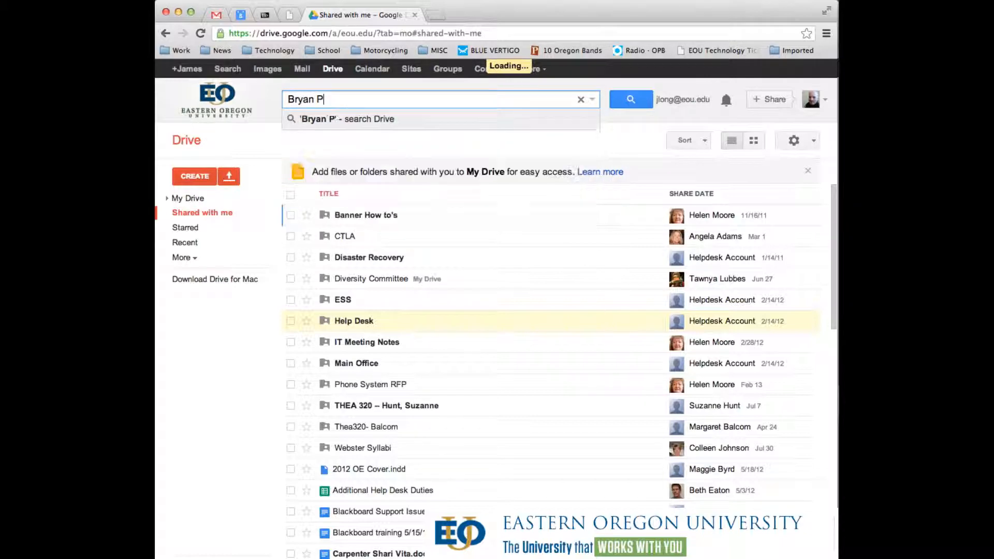
key(Return)
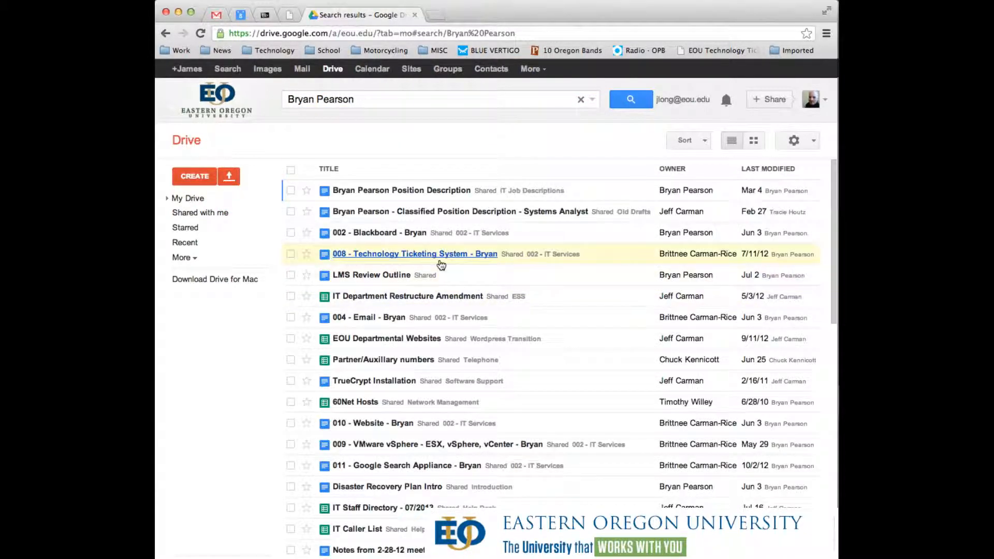
scroll(442, 265, down, 5)
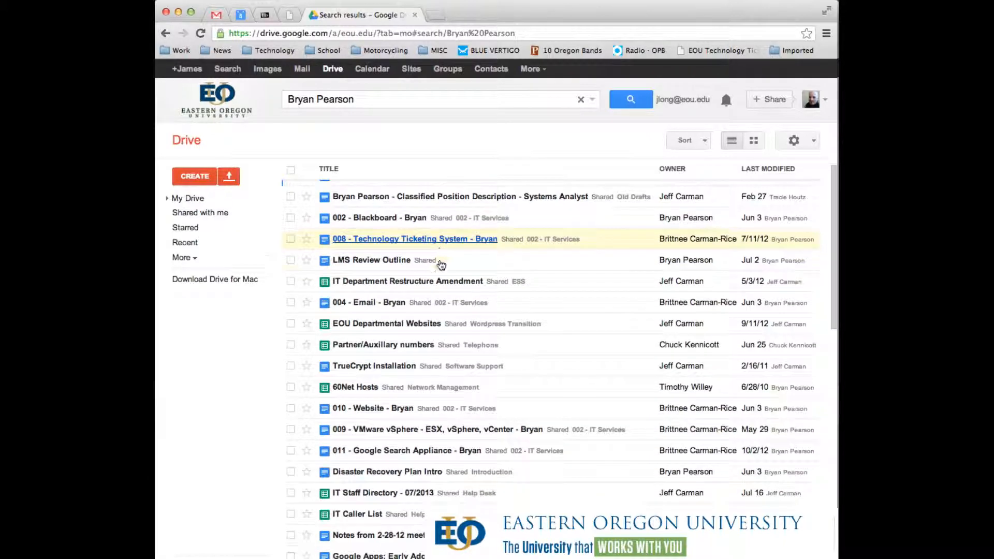
scroll(442, 265, down, 15)
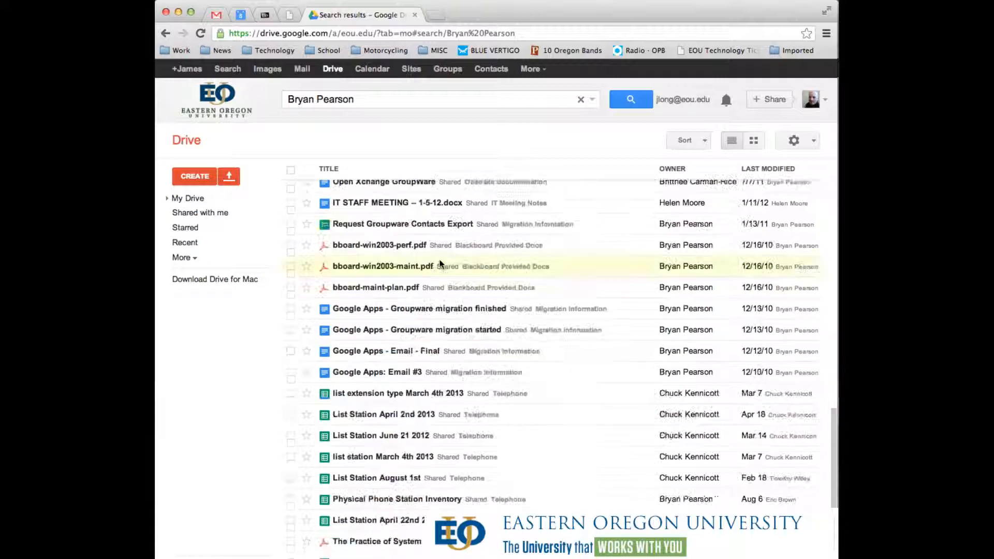
scroll(437, 269, up, 20)
- Narrow the search to 'IT Staff Directory', then return to the personal My Drive
click(359, 100)
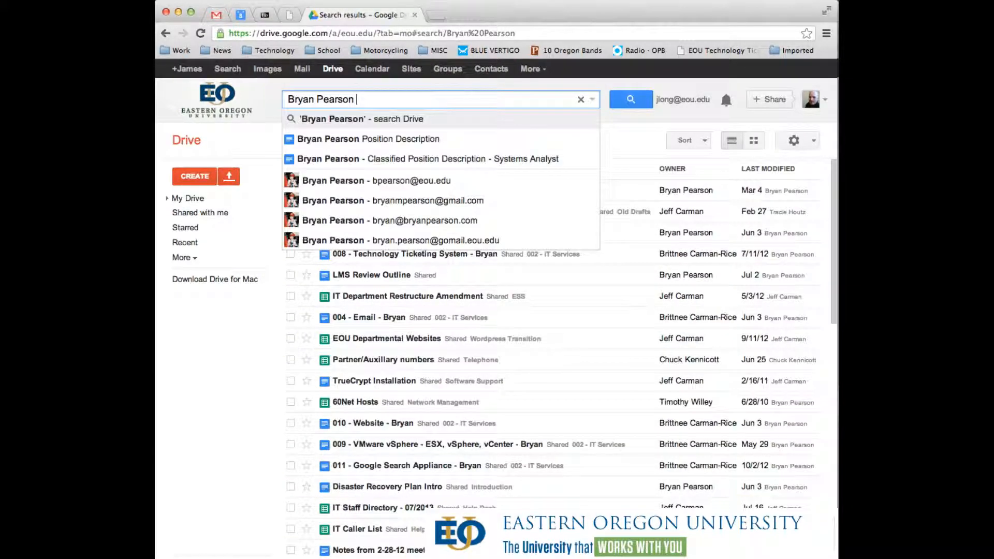
text(IT Staff Directory)
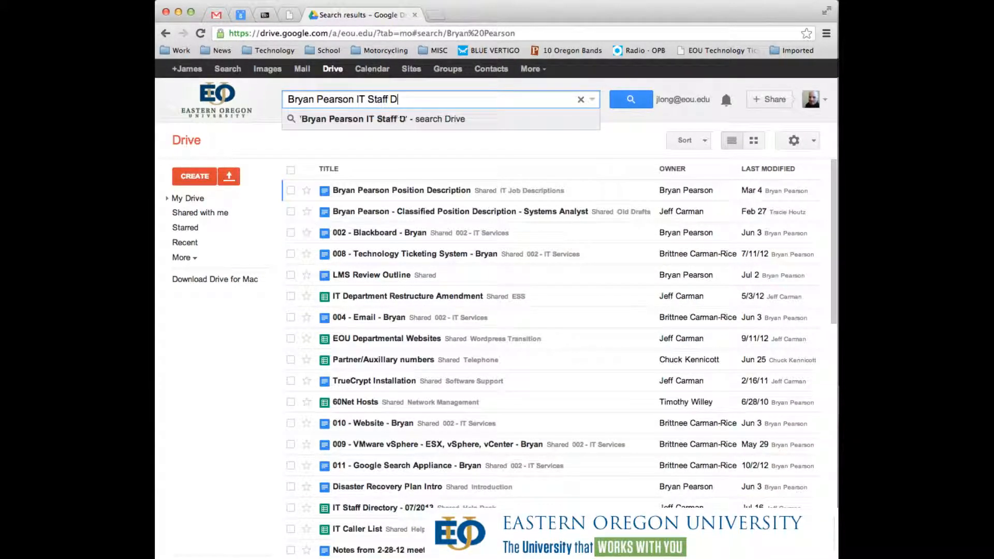
key(Return)
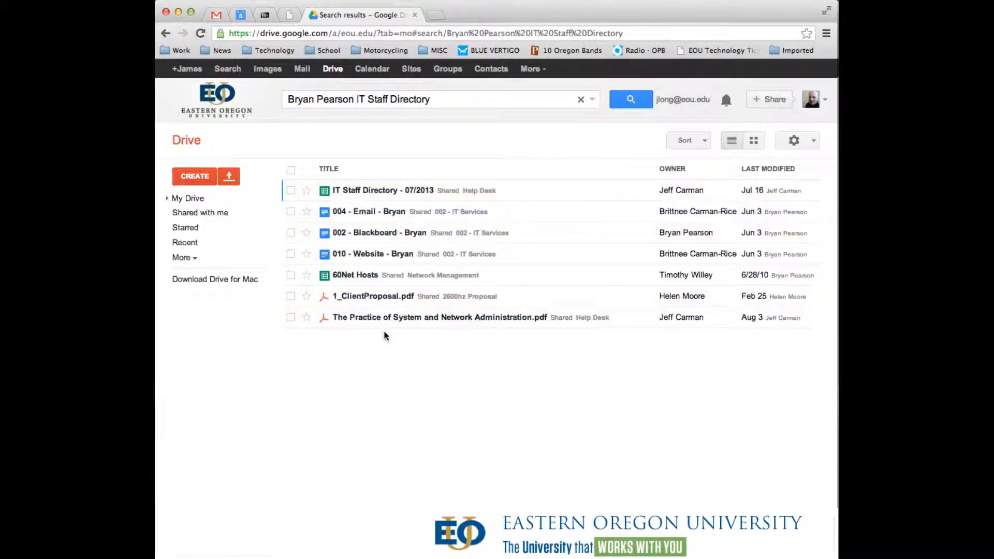
drag(448, 99, 281, 100)
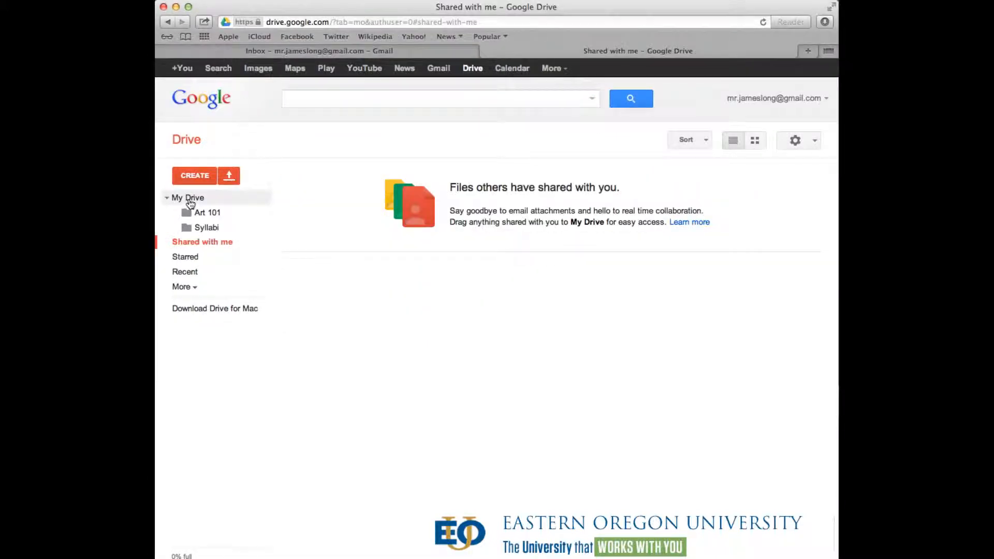
click(189, 198)
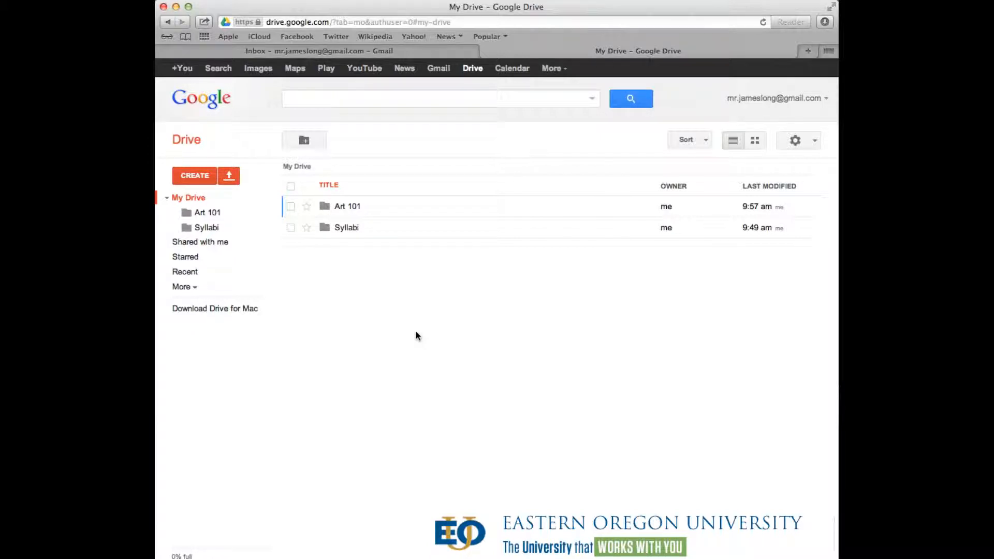
- Open Art 101, leave its file rows unchecked, and return to the top-level My Drive folders
click(344, 207)
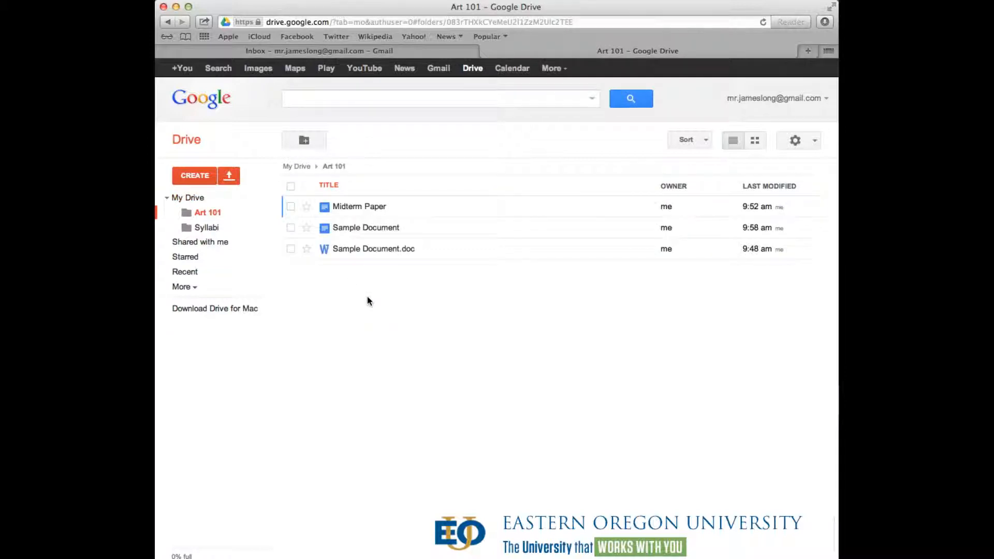
click(290, 207)
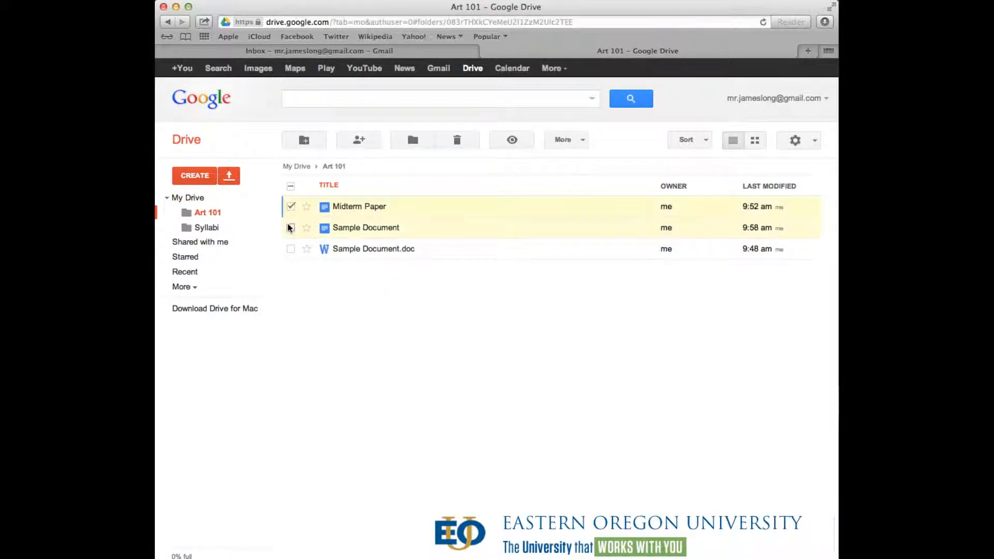
click(290, 249)
click(290, 228)
click(290, 207)
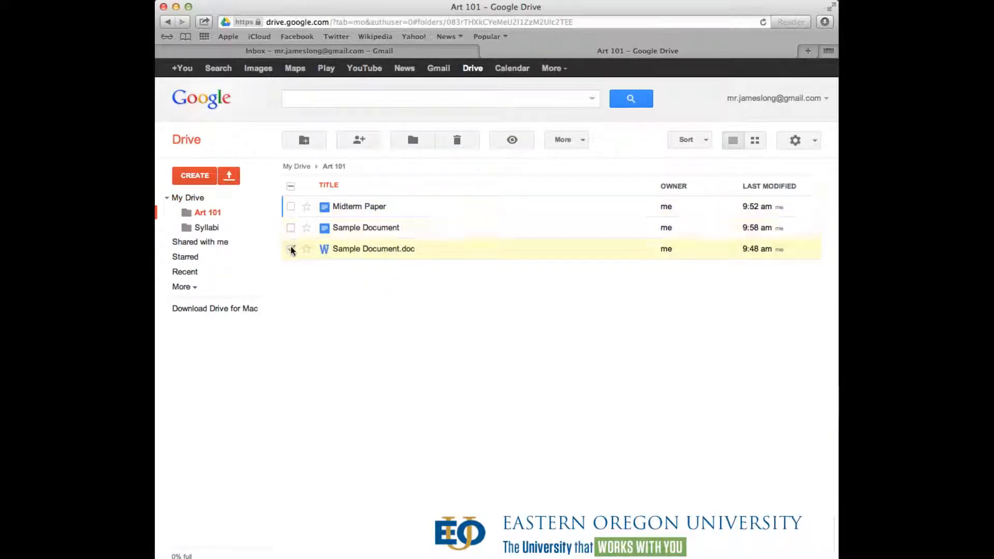
click(291, 249)
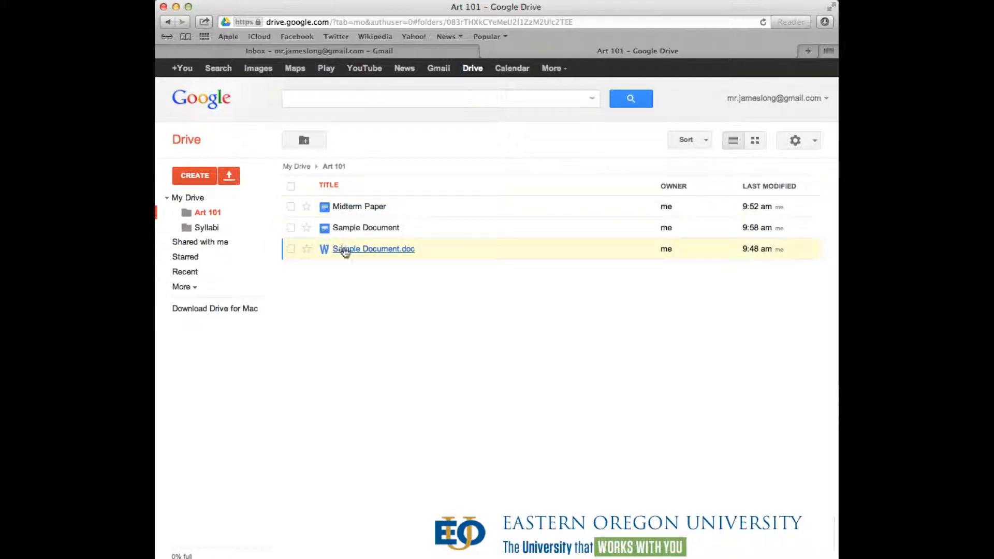
click(188, 197)
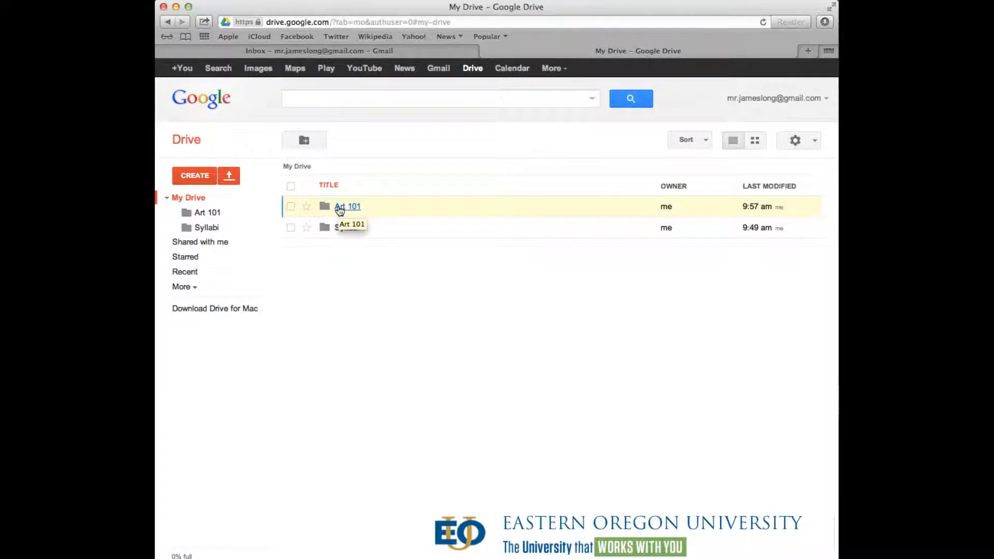
- Open the sharing settings for the Art 101 folder and place the cursor in Invite people
click(290, 208)
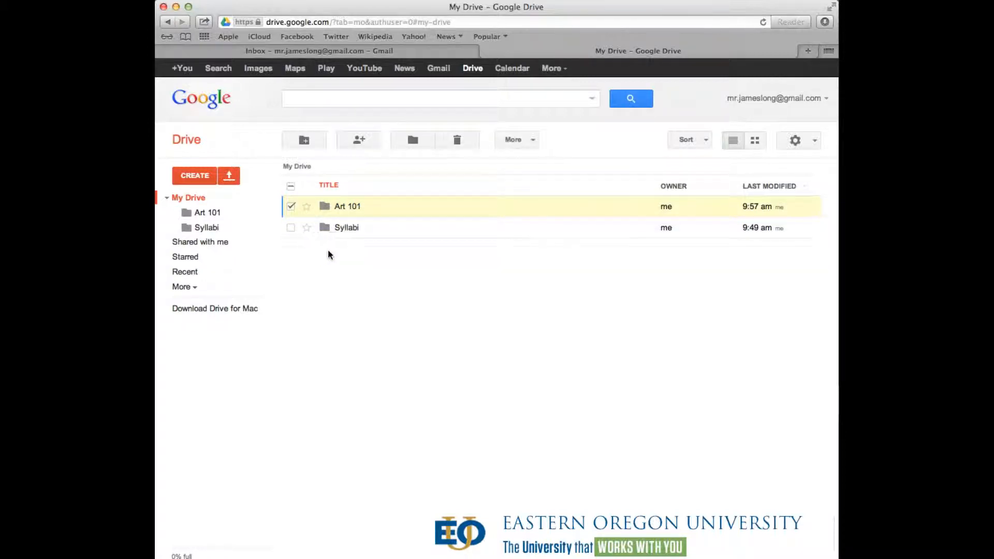
click(362, 144)
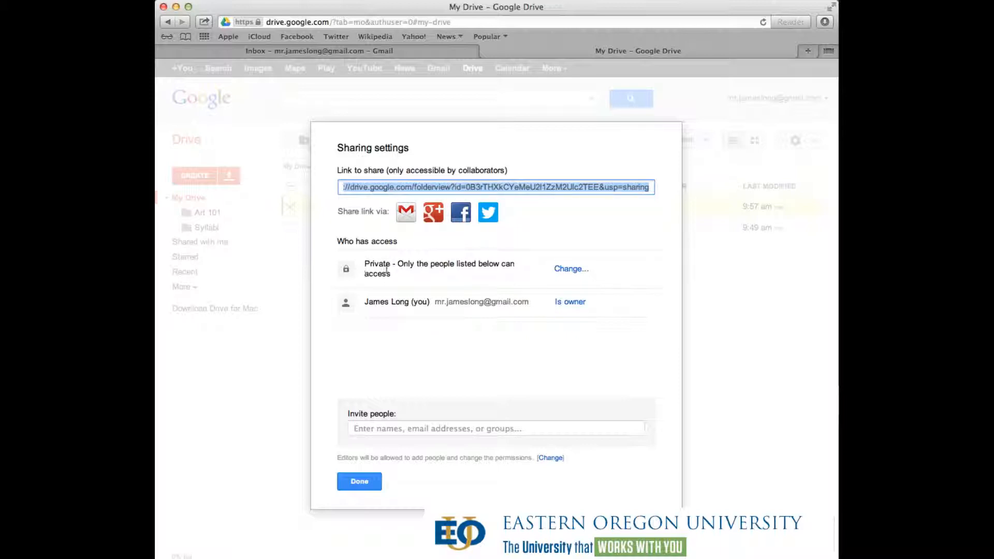
drag(367, 264, 404, 272)
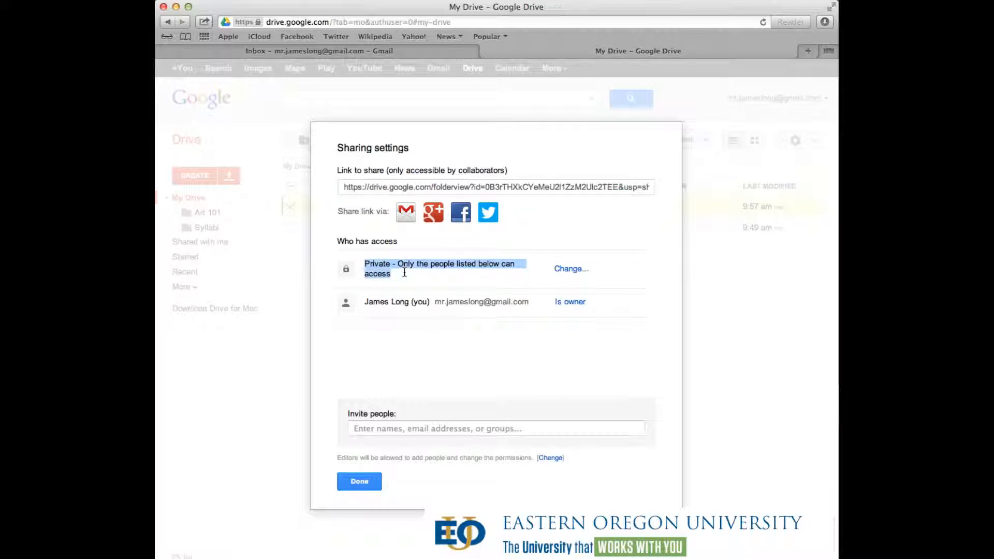
click(405, 271)
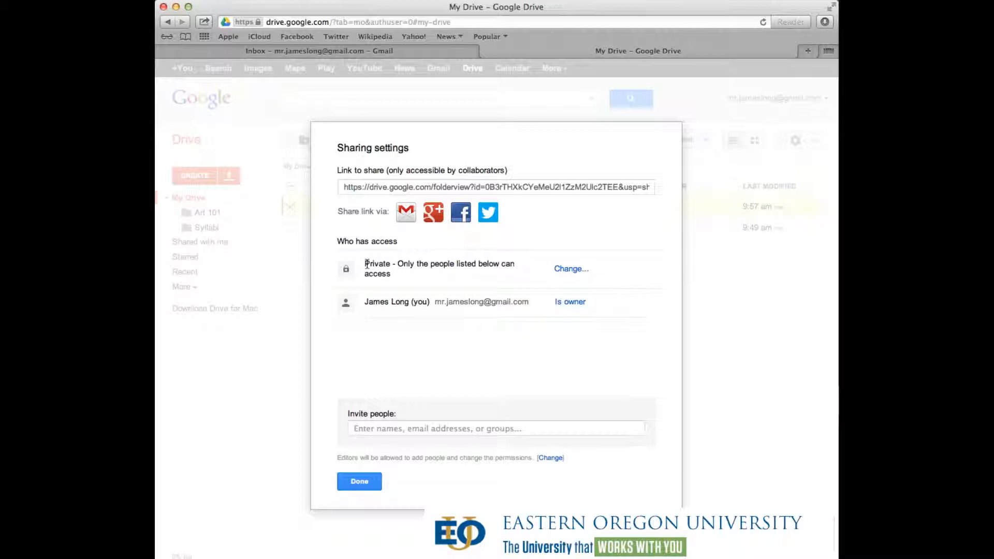
click(381, 412)
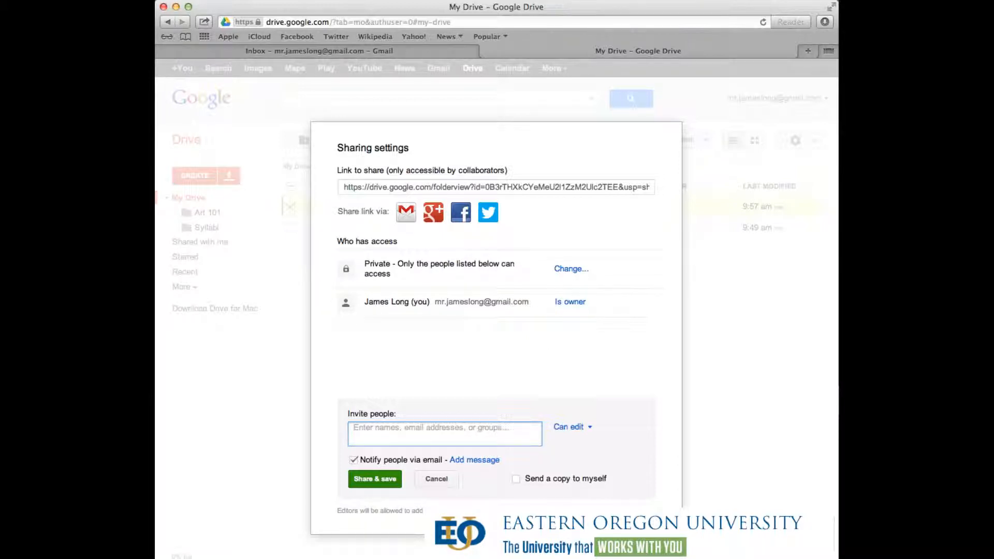
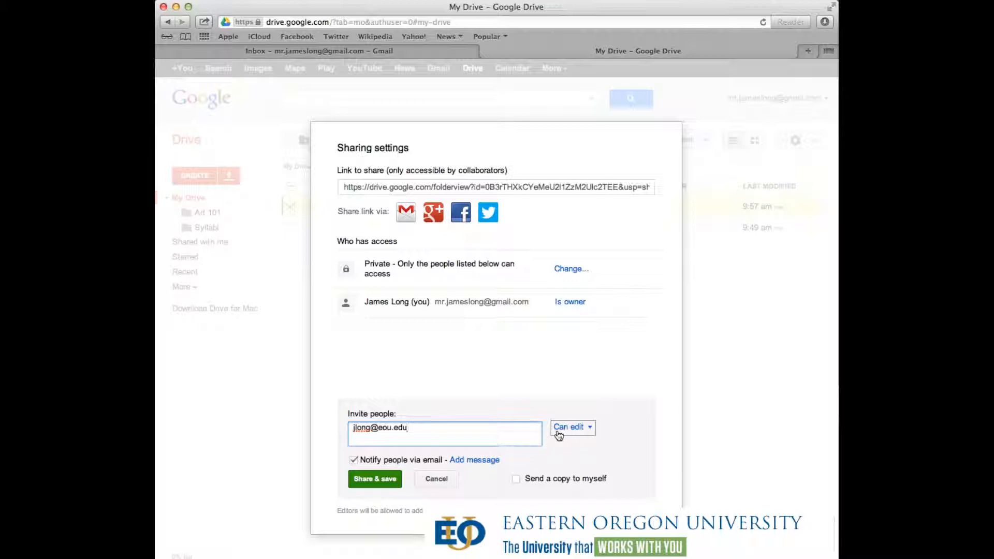
- Invite the university e-mail address to Art 101 with Can edit permission, then view its visibility options
click(591, 430)
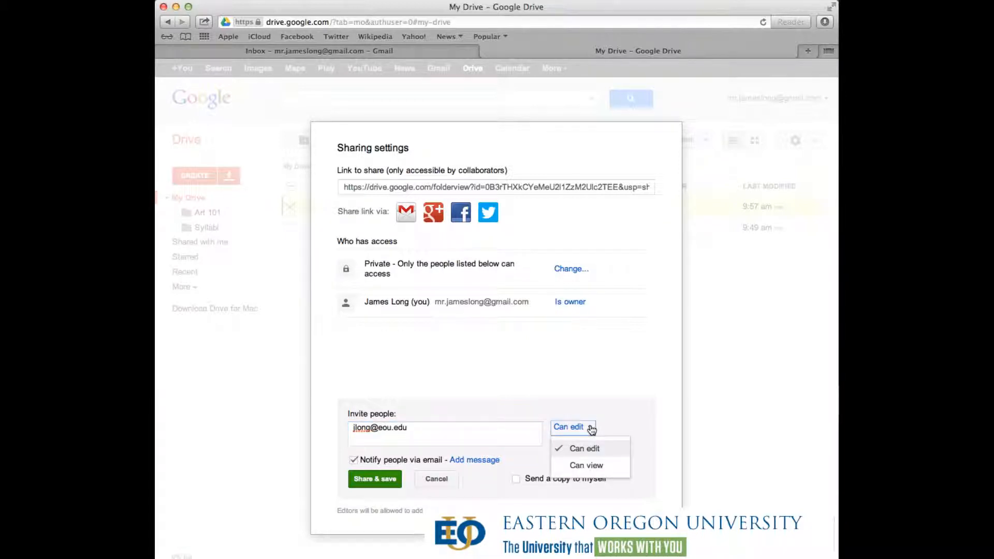
click(455, 494)
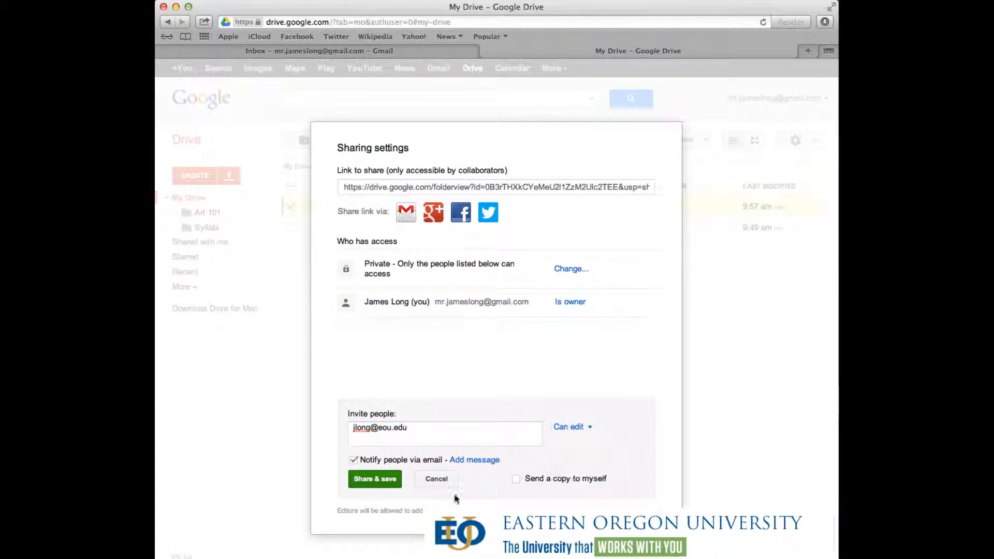
click(364, 480)
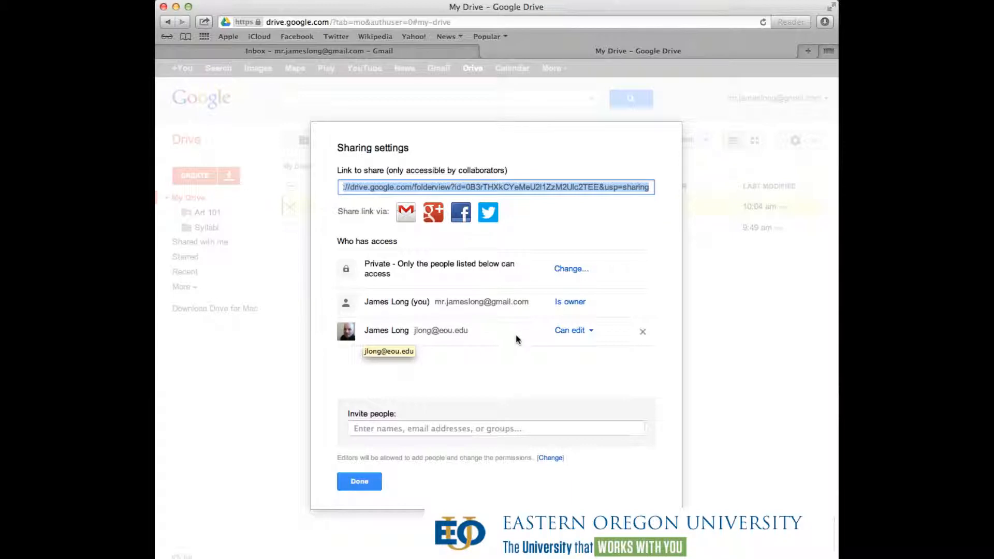
click(590, 335)
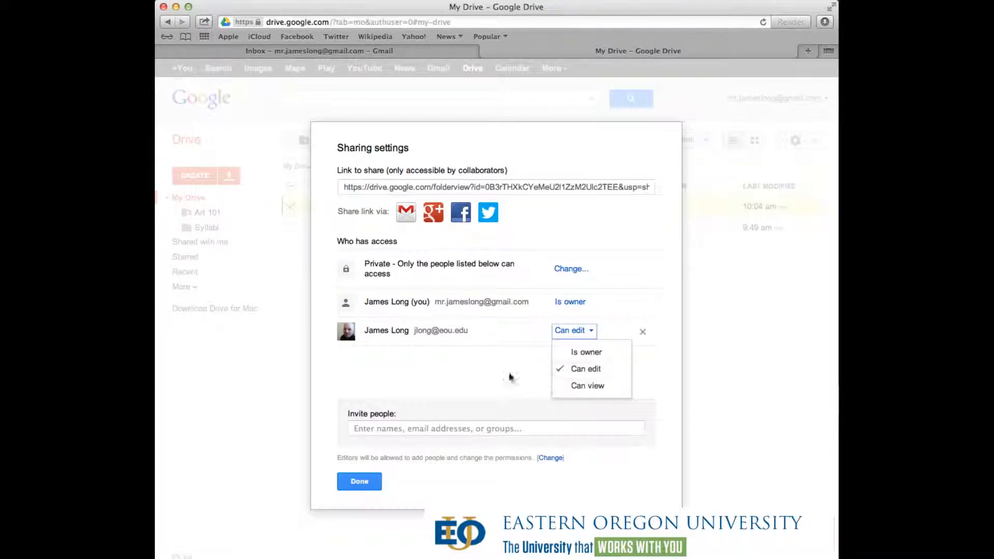
click(516, 357)
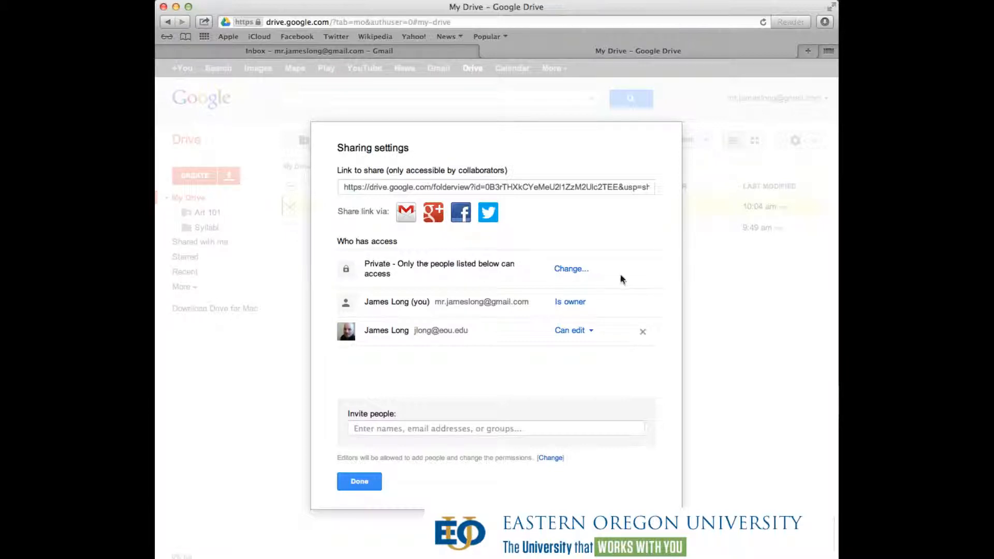
click(577, 272)
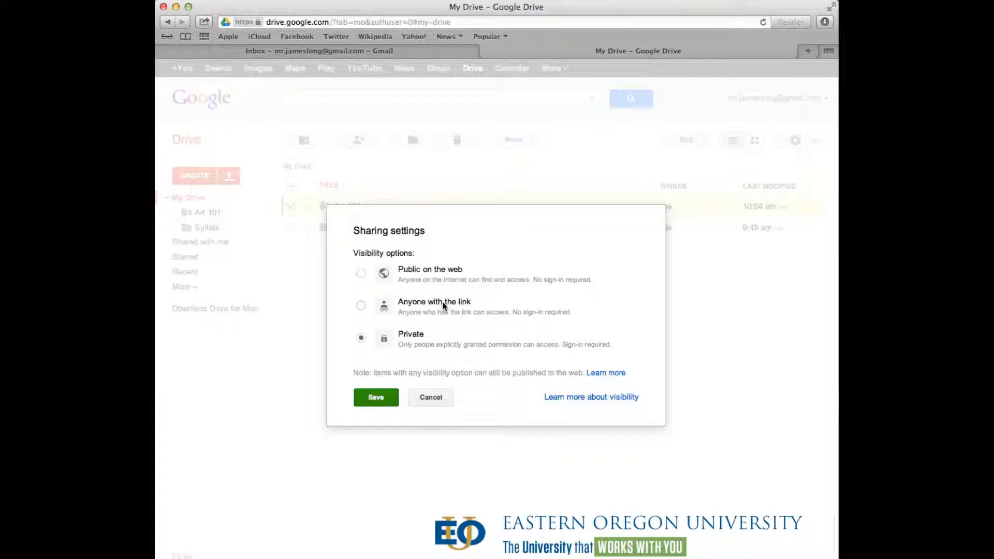
- Cancel the visibility change so Art 101 stays private, and close the sharing settings
click(437, 403)
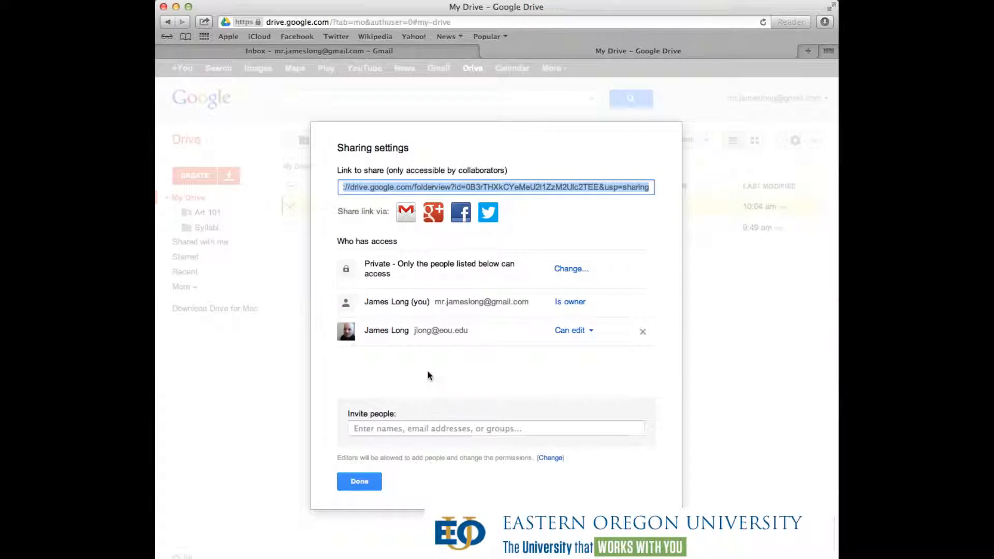
click(367, 489)
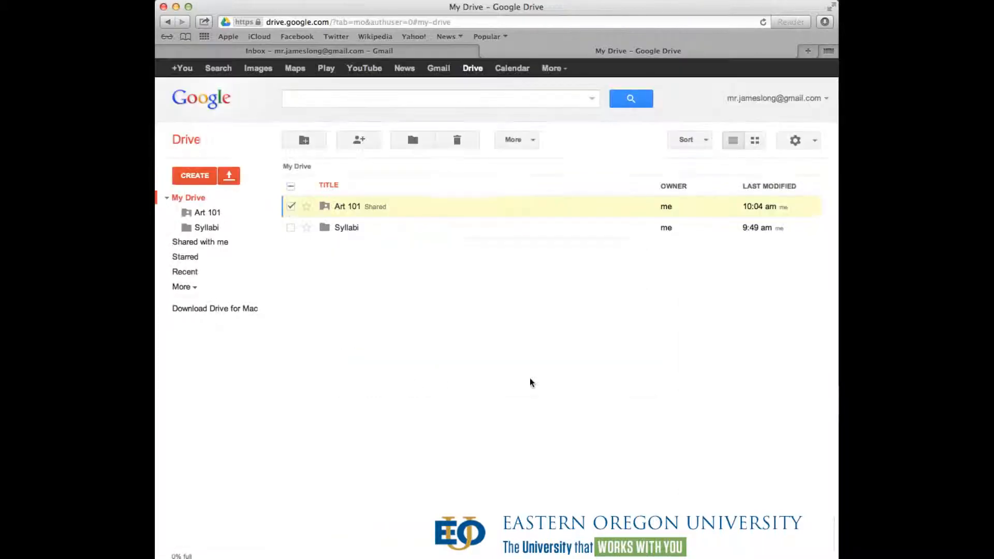
click(291, 206)
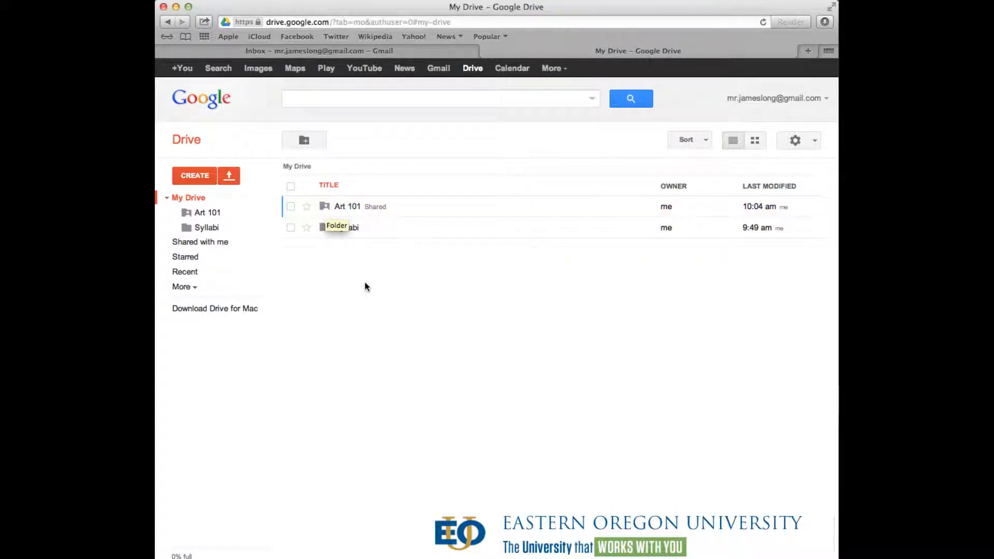
click(290, 207)
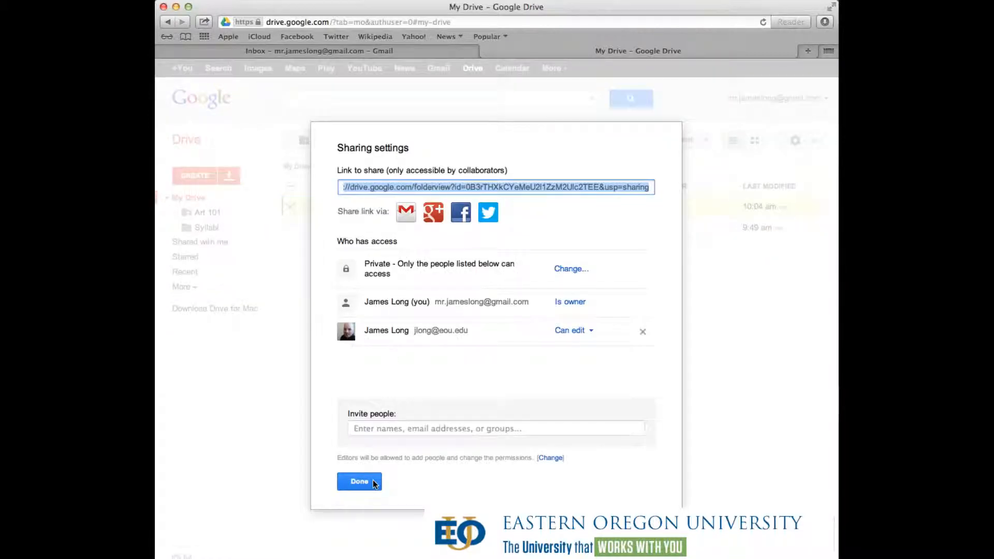
click(360, 484)
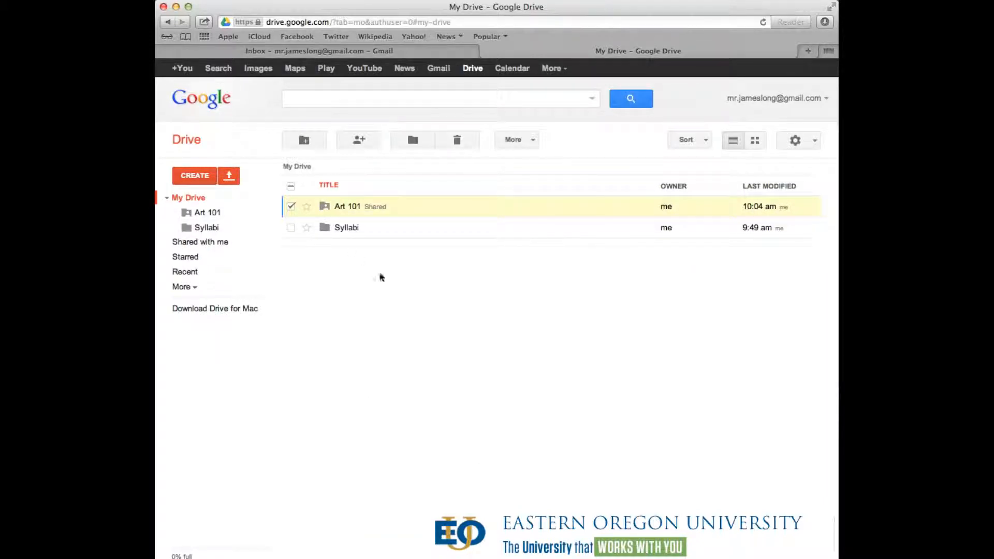
- In Art 101, remove the university account's access to Sample Document.doc and save the change
click(347, 209)
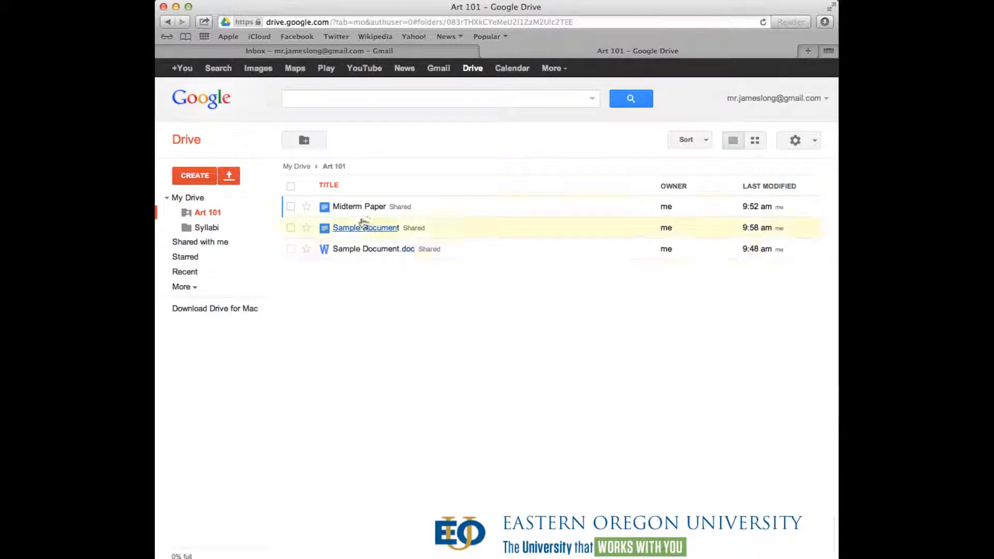
click(398, 207)
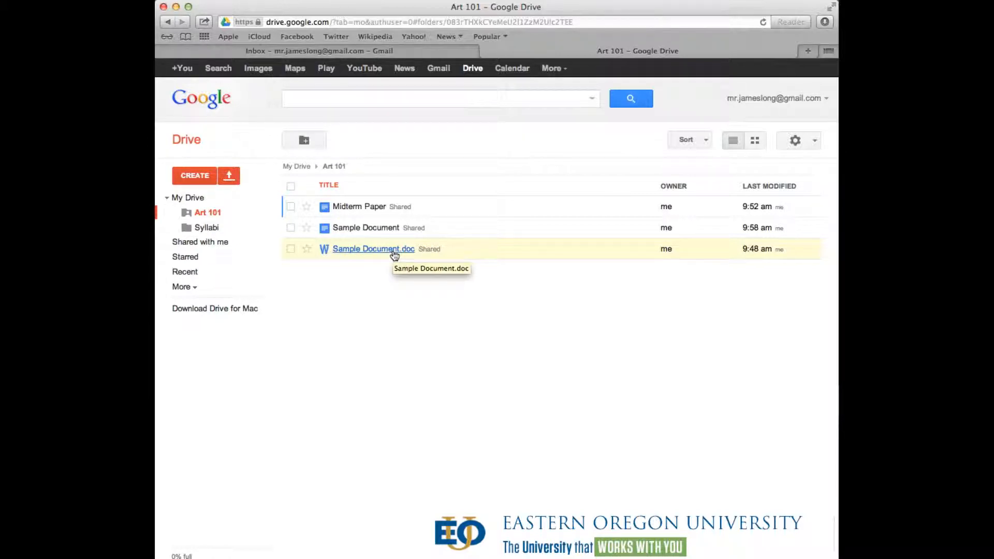
click(291, 250)
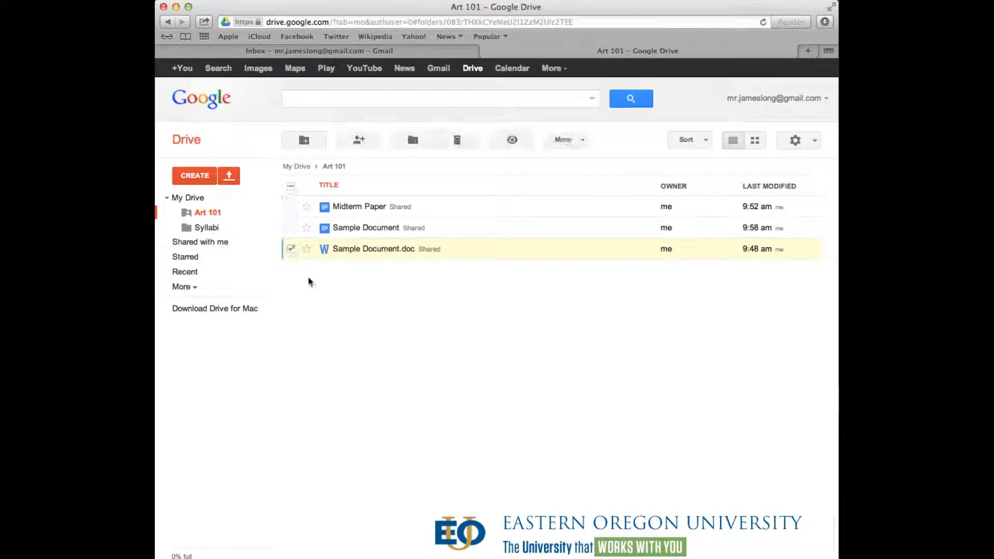
click(370, 140)
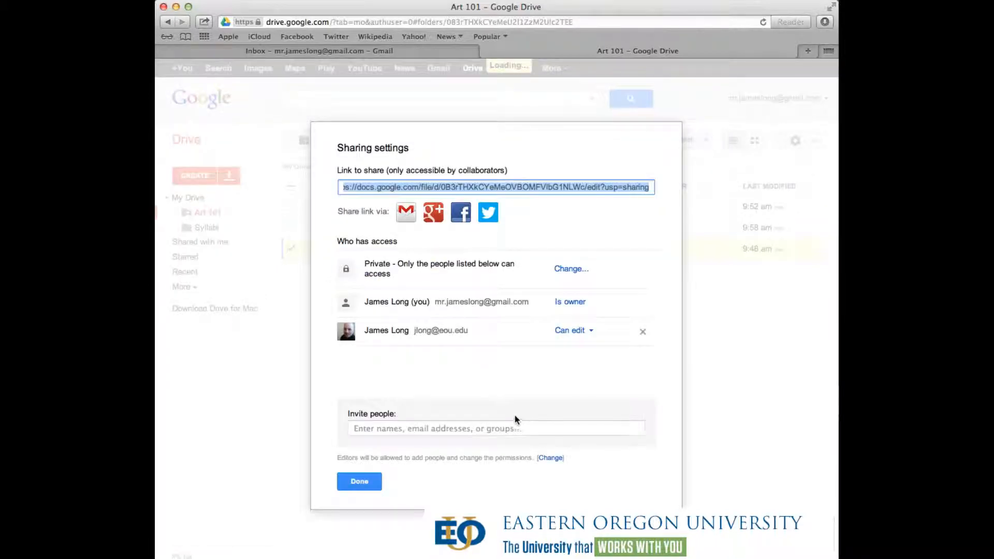
click(642, 334)
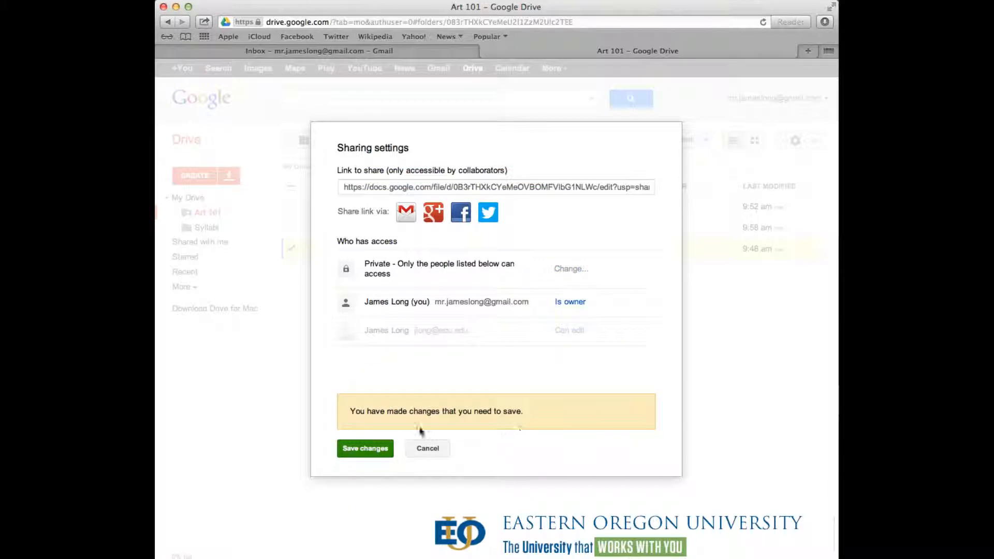
click(349, 450)
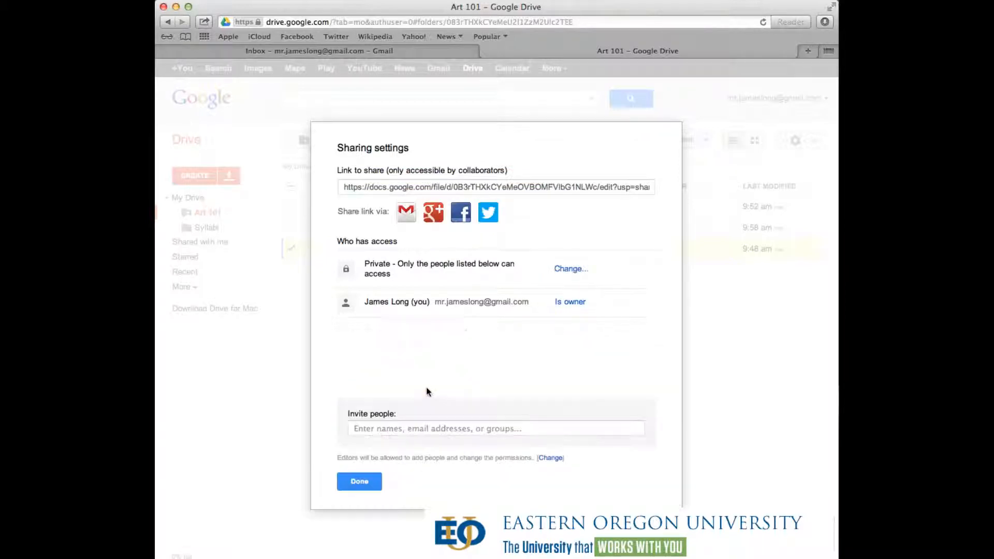
click(359, 481)
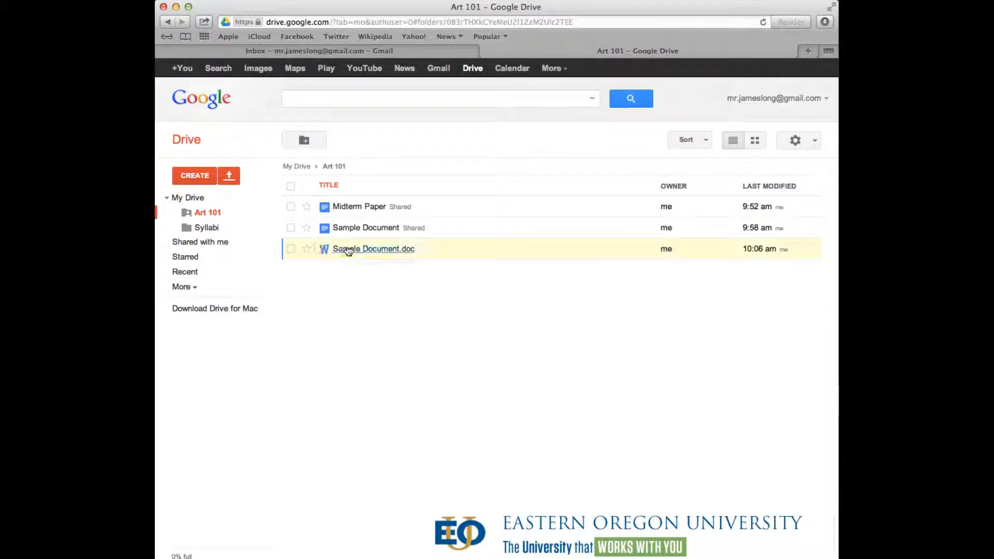
- Select Sample Document.doc and move it to the Trash
click(291, 249)
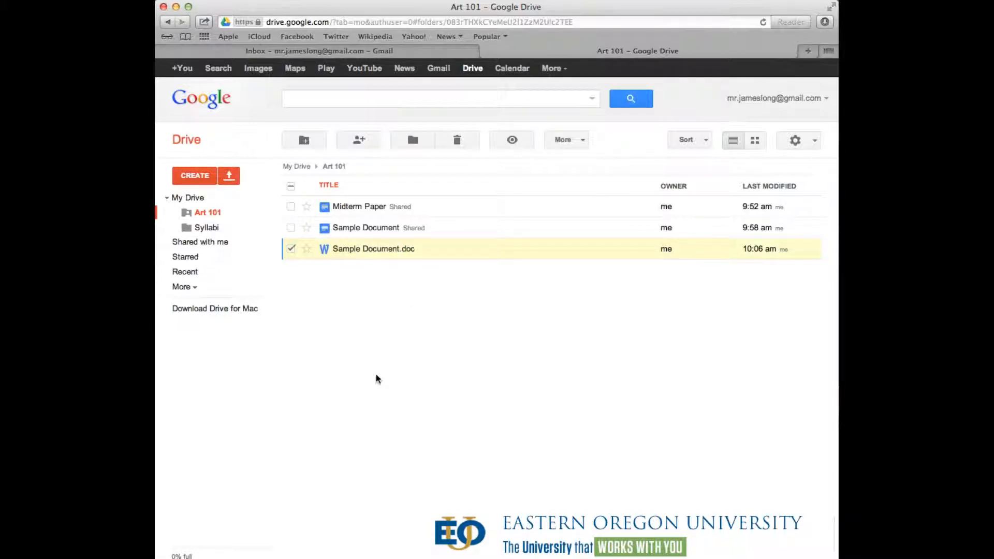
click(458, 140)
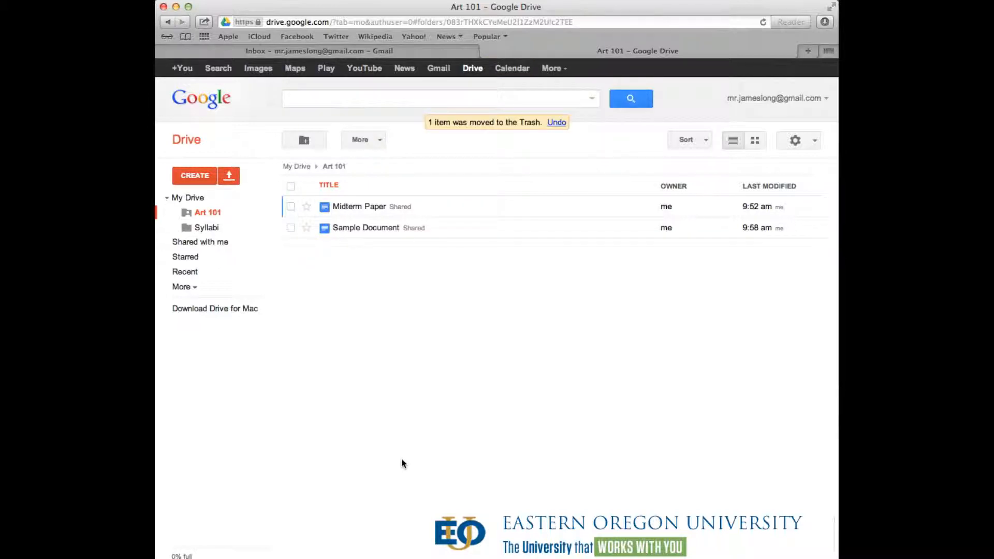